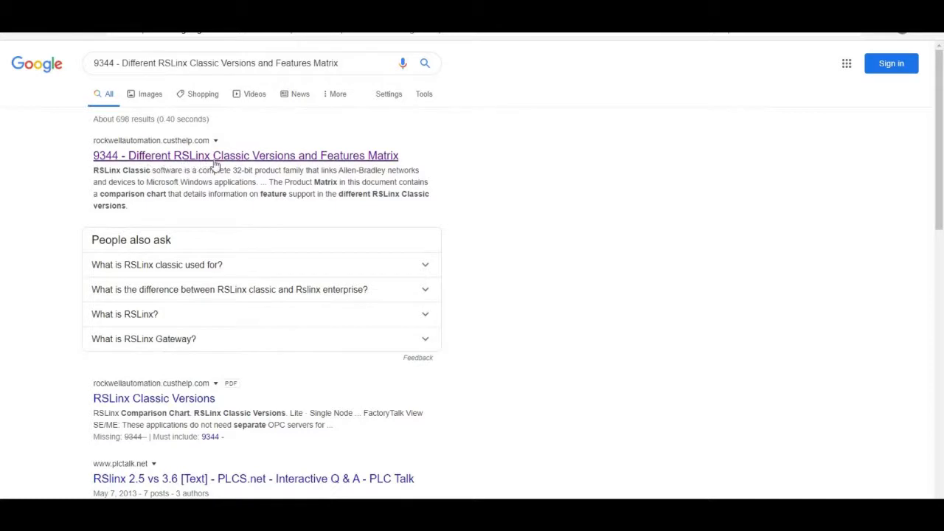
Step: Open the RSLinx versions and features article and scroll down to the versions table
click(385, 162)
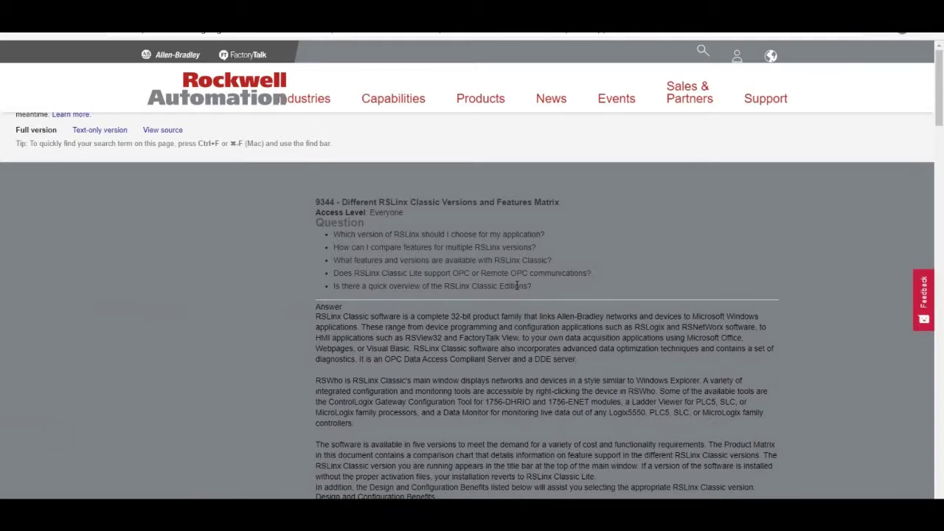
scroll(590, 347, down, 10)
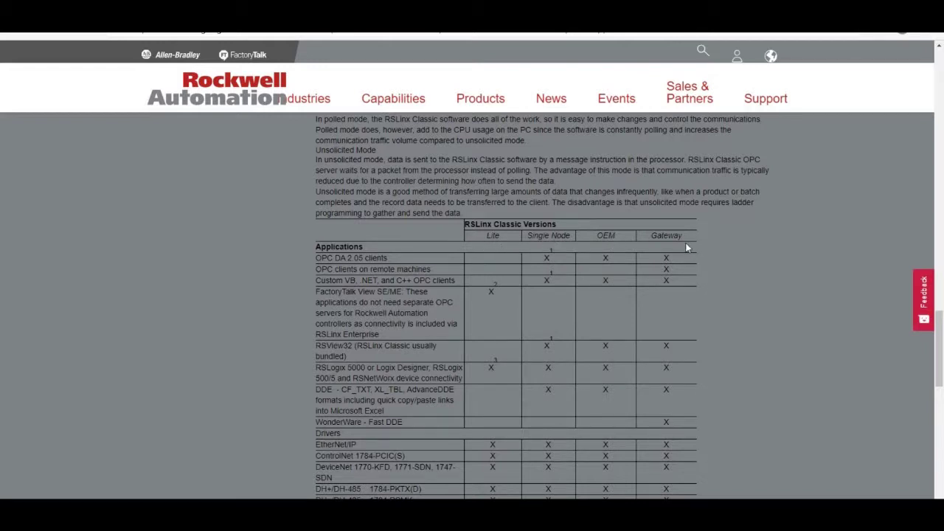
scroll(686, 248, down, 10)
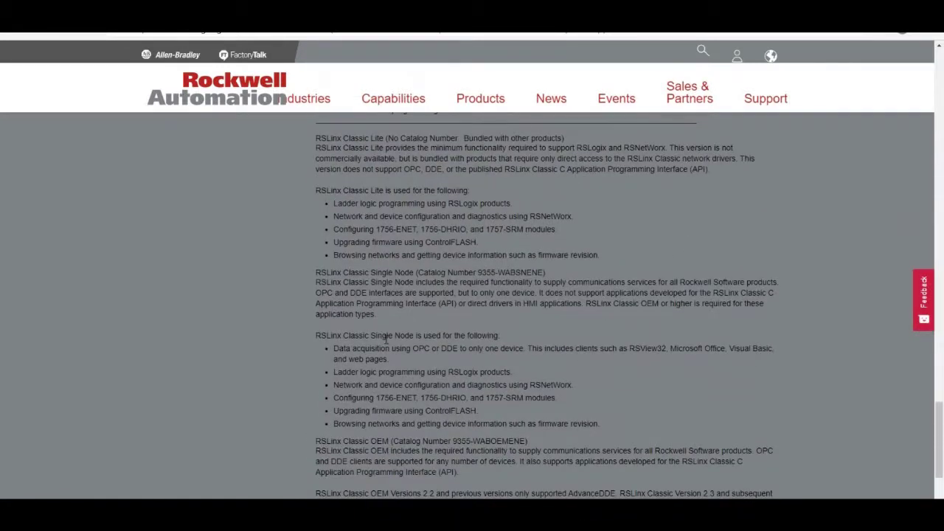
Step: Highlight the Single Node, OEM and Gateway edition names, then switch to RSLinx Classic Gateway
drag(371, 336, 414, 337)
drag(371, 441, 401, 441)
scroll(402, 442, down, 2)
scroll(403, 448, down, 1)
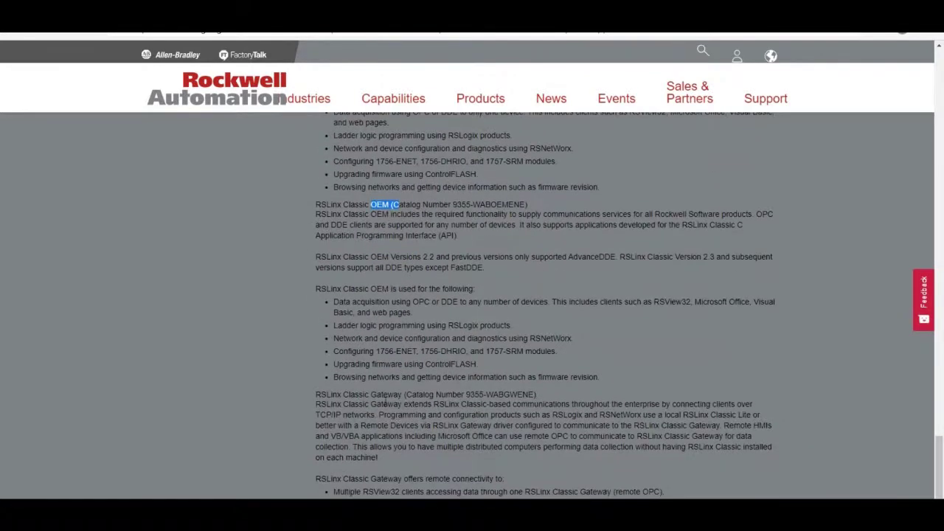
drag(371, 395, 404, 395)
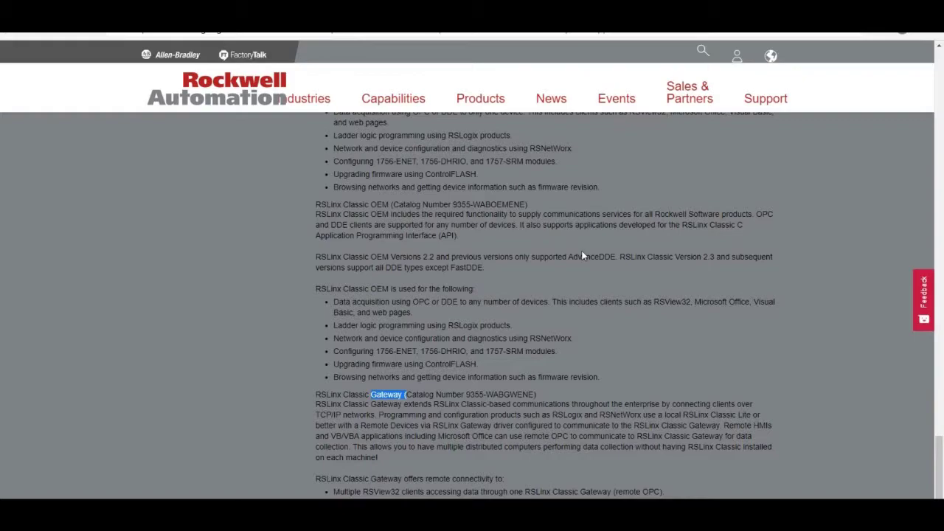
key(alt+Tab)
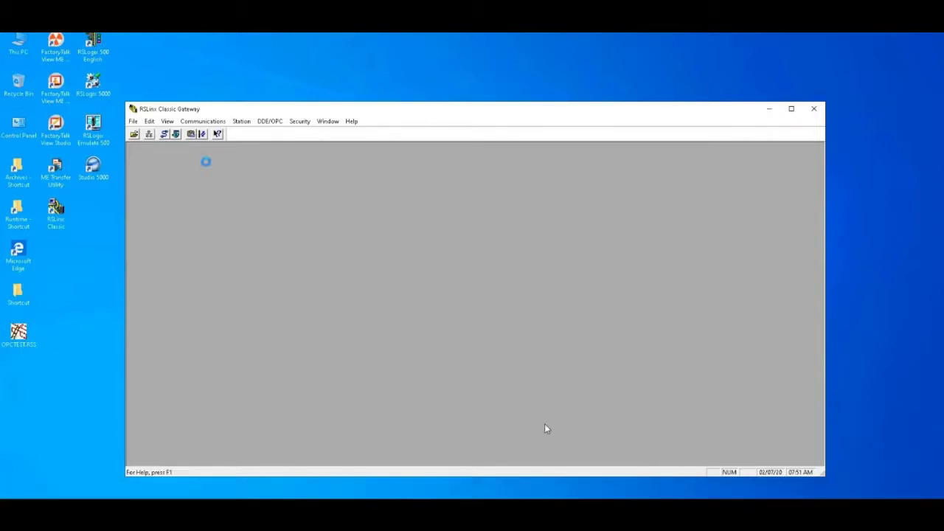
Step: Open a maximized RSWho browse and expand the AB_ETH-1 Ethernet driver
click(149, 133)
double_click(293, 151)
click(201, 169)
click(193, 177)
right_click(191, 185)
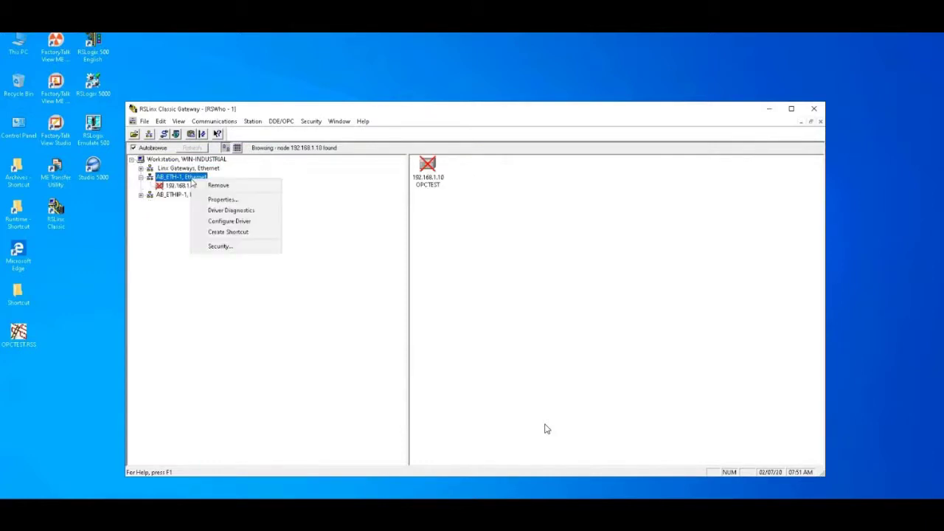
click(375, 205)
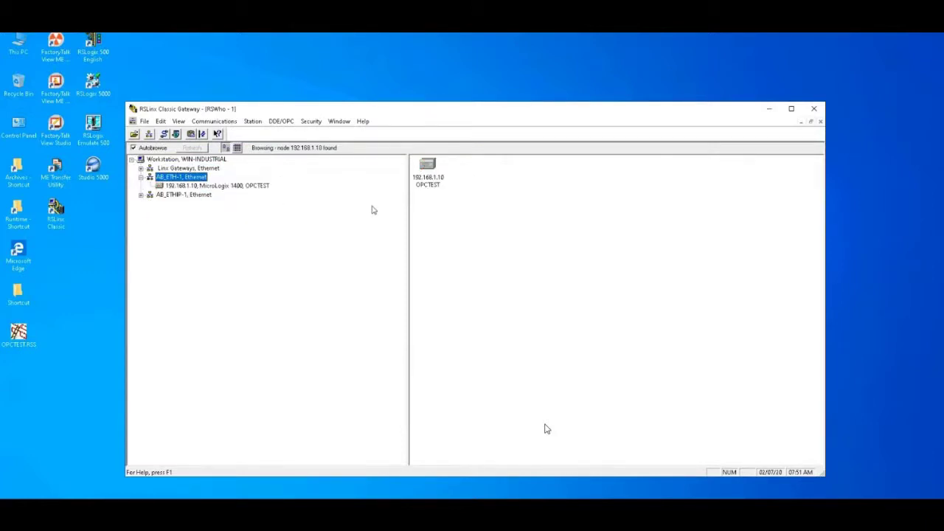
right_click(194, 177)
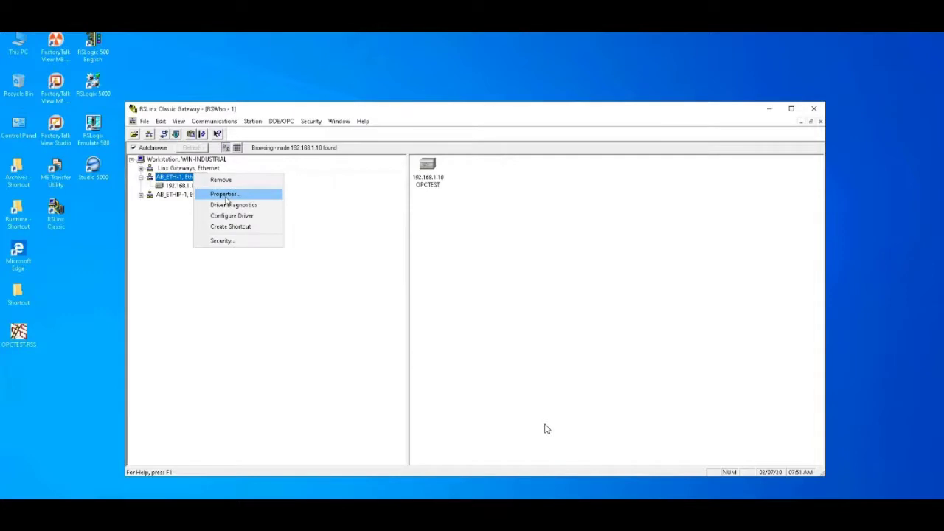
right_click(196, 159)
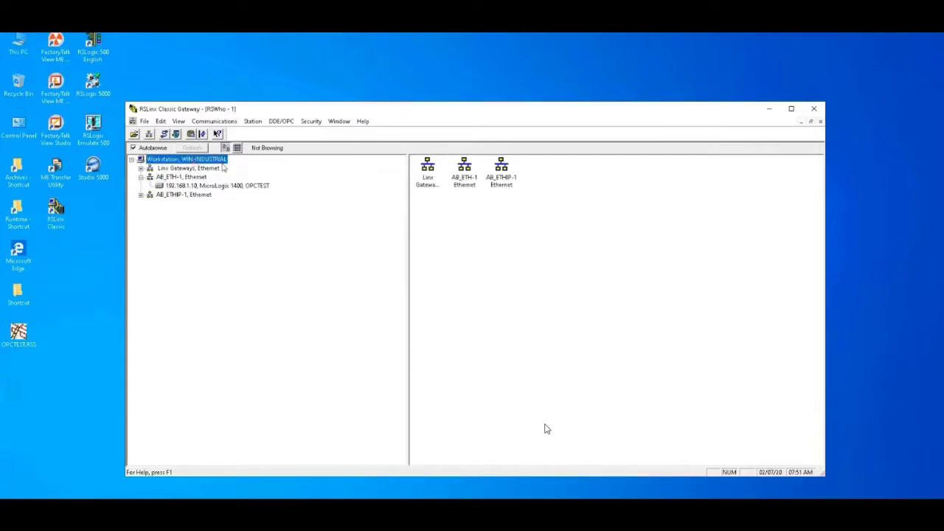
click(199, 177)
right_click(203, 178)
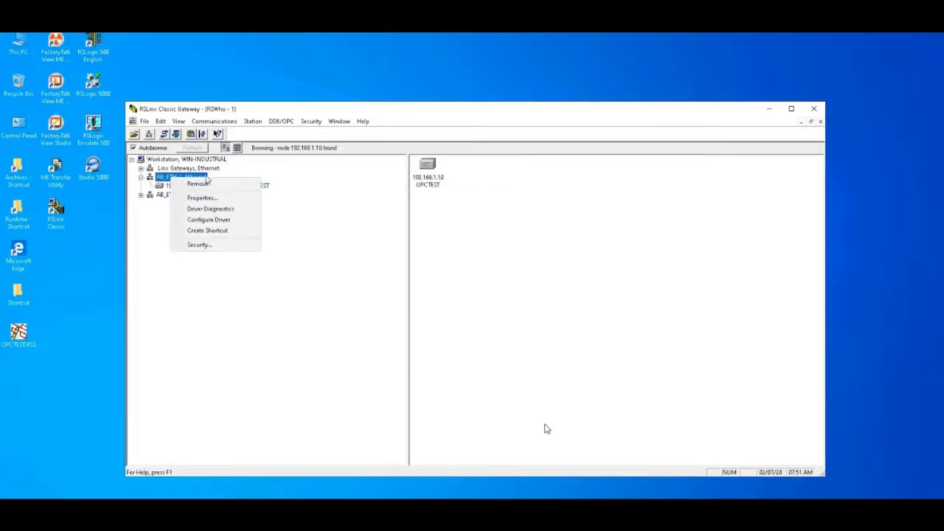
Step: Review AB_ETH-1 station mapping without changes, then select the 192.168.1.10 OPCTEST MicroLogix 1400
click(210, 220)
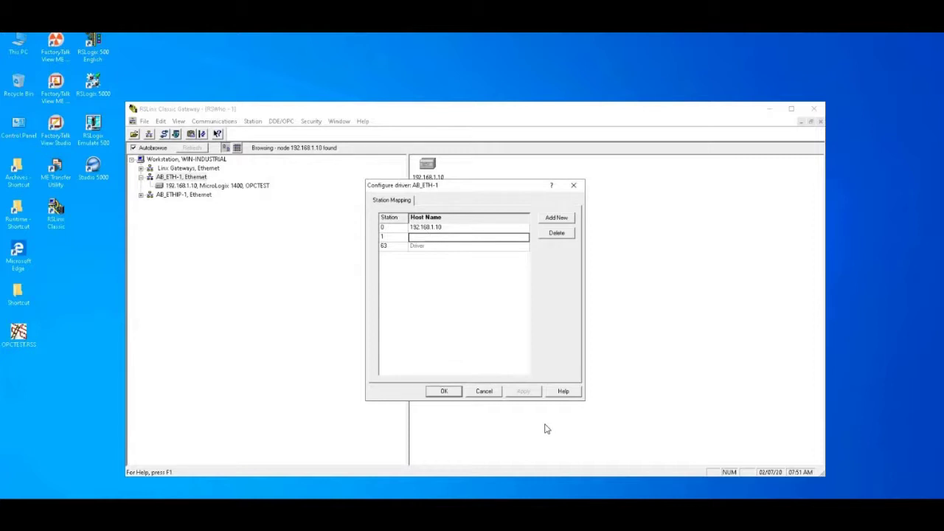
click(573, 185)
click(255, 187)
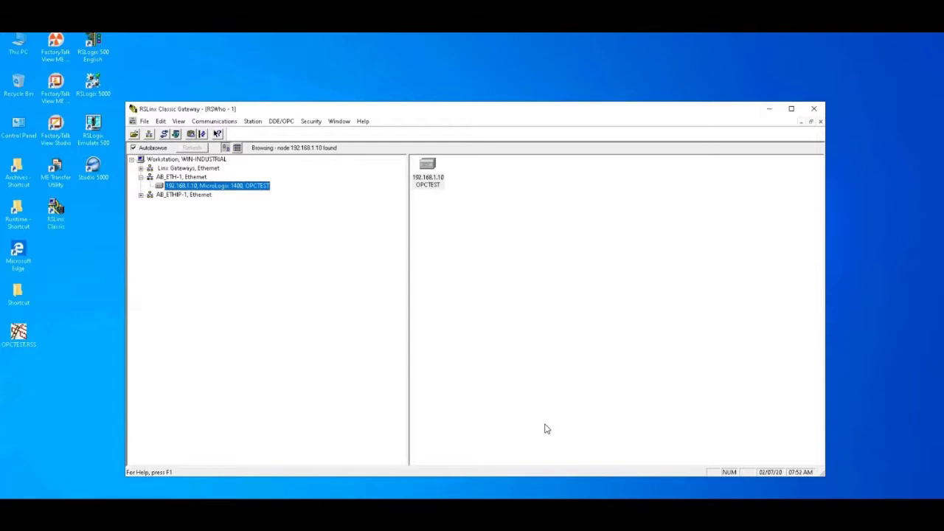
right_click(425, 179)
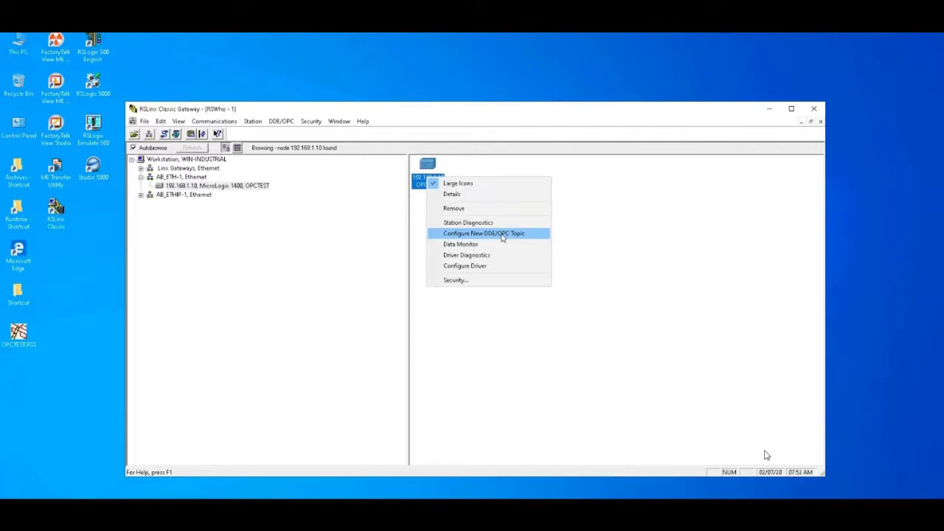
Step: Create a new DDE/OPC topic named OPCTEST with the MicroLogix 1400 as its data source
click(501, 236)
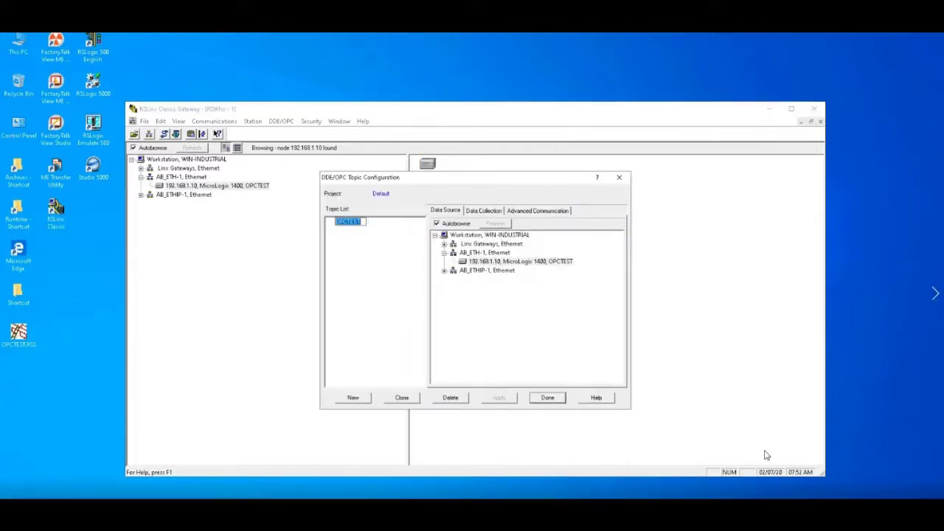
click(366, 247)
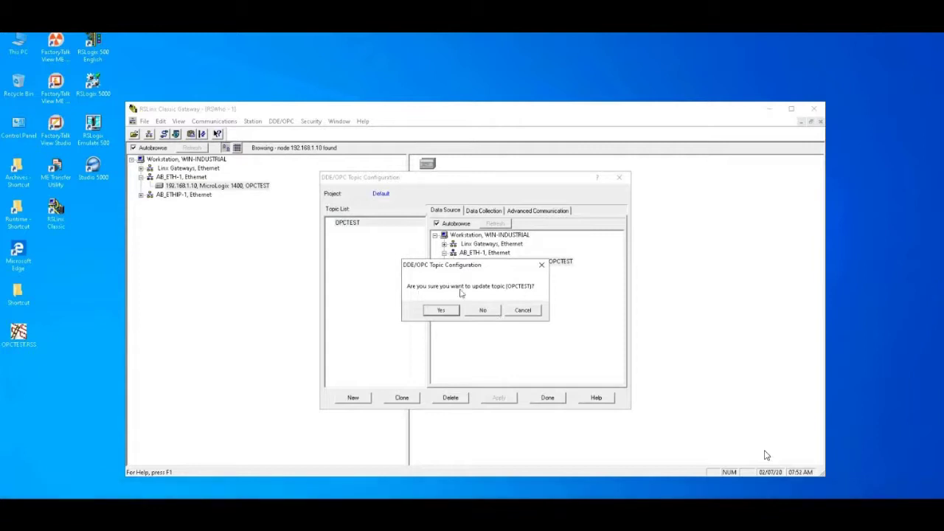
click(441, 310)
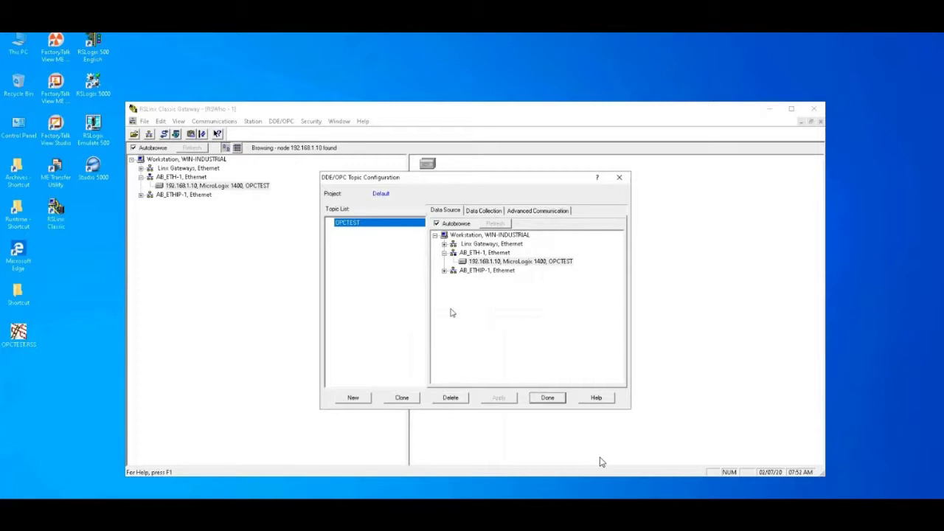
click(529, 262)
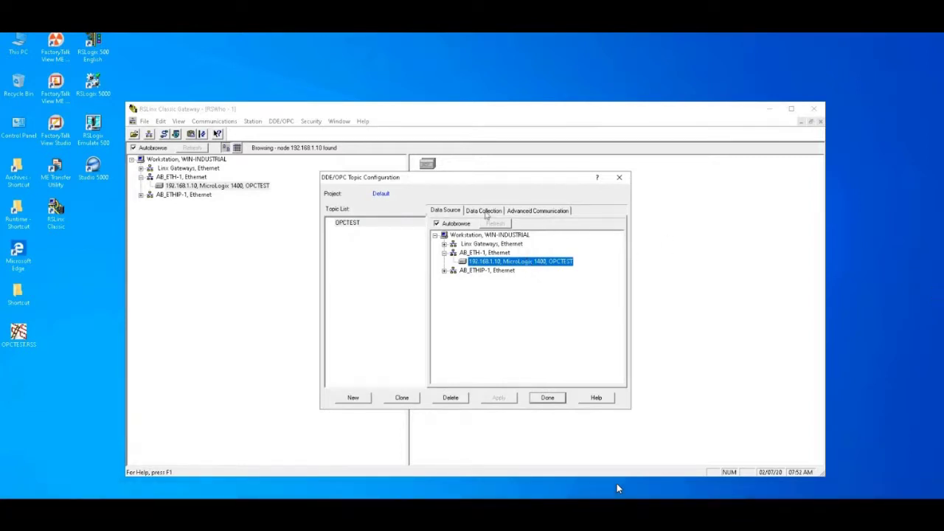
Step: Keep processor type SLC-503+ with 1000 ms polling and review the Advanced Communication settings
click(484, 213)
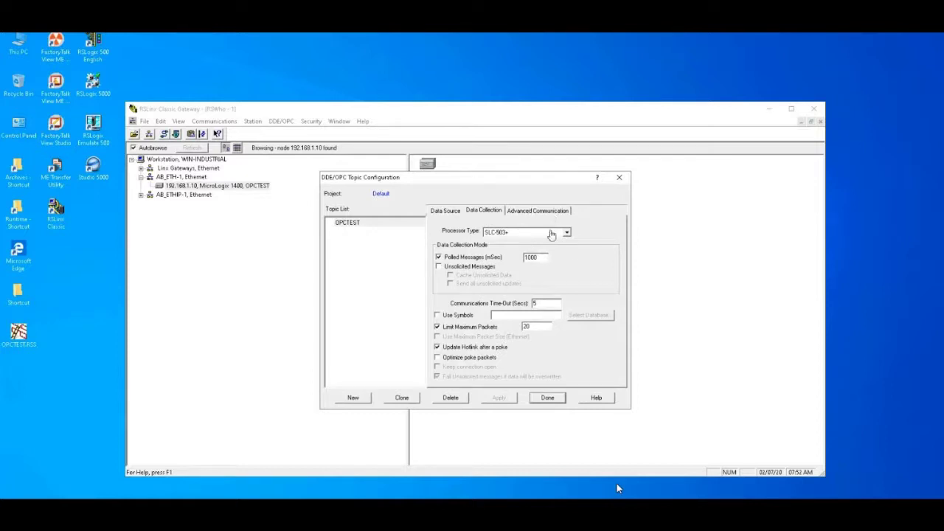
click(561, 233)
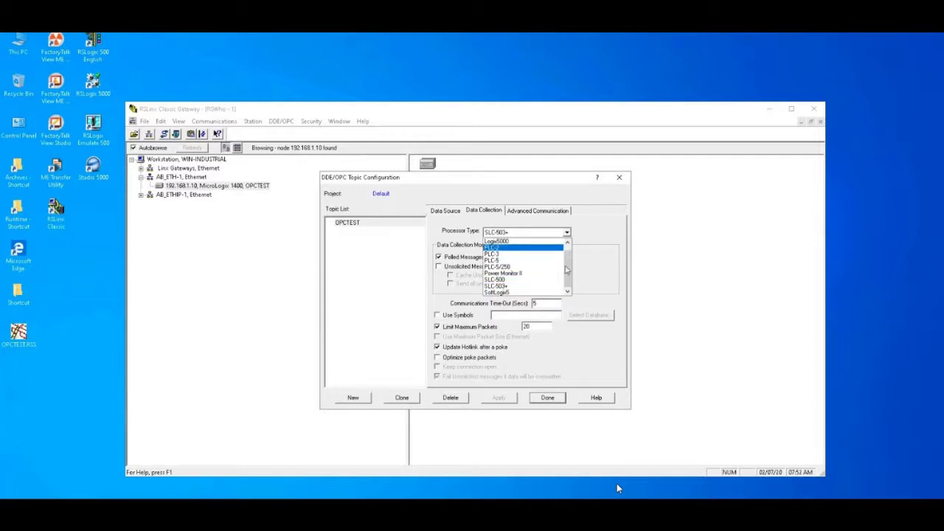
click(618, 233)
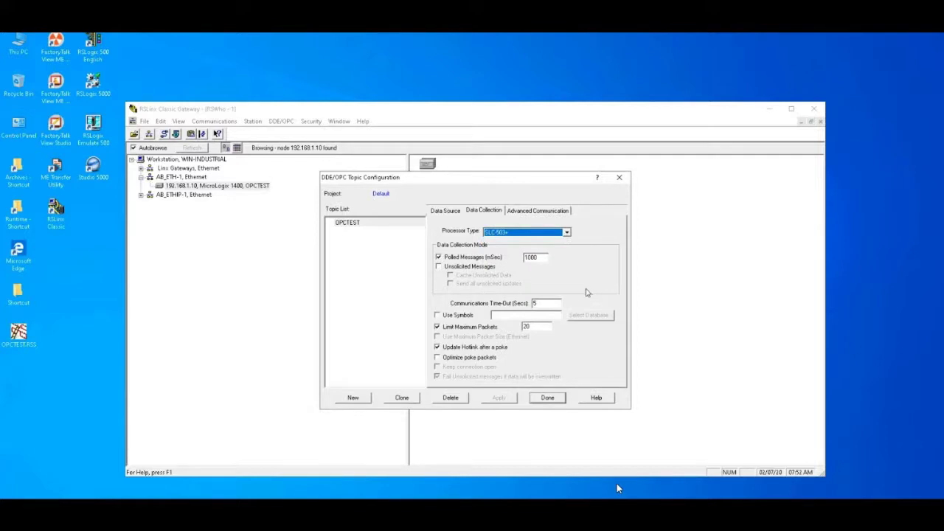
key(Tab)
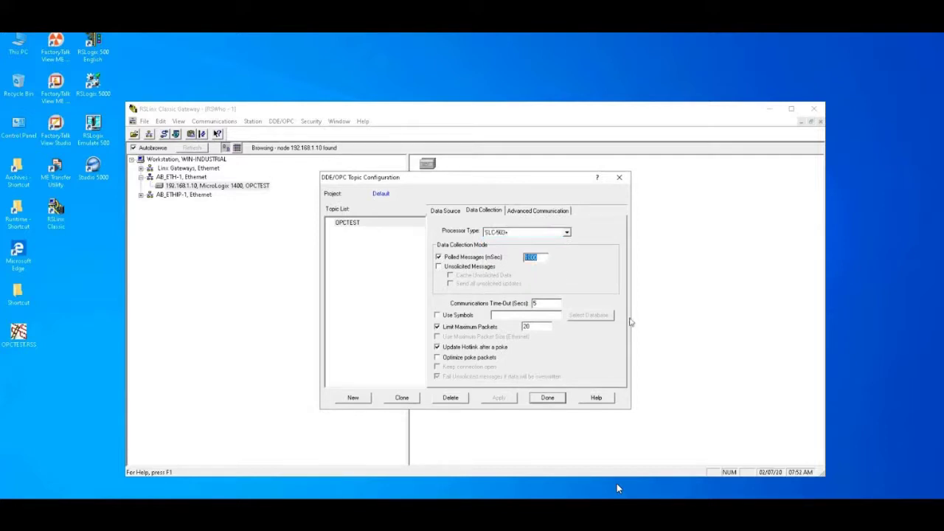
click(537, 210)
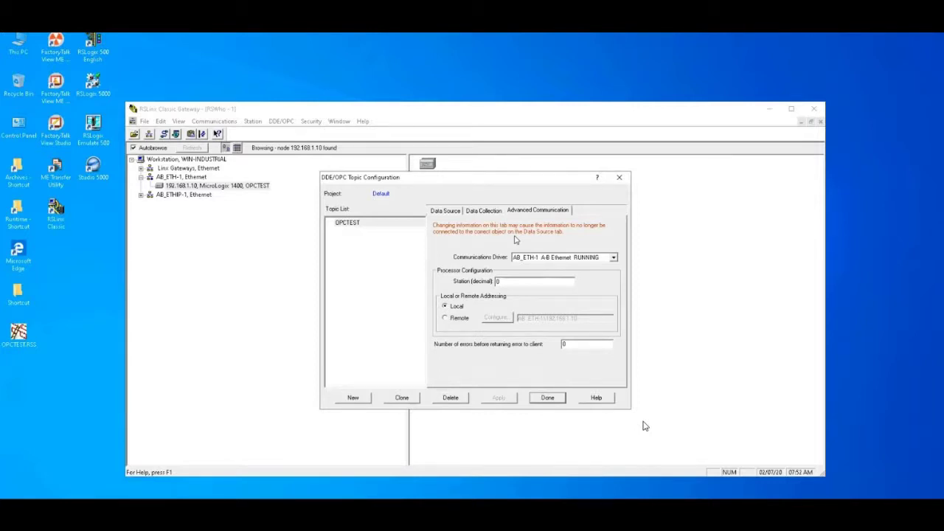
click(486, 211)
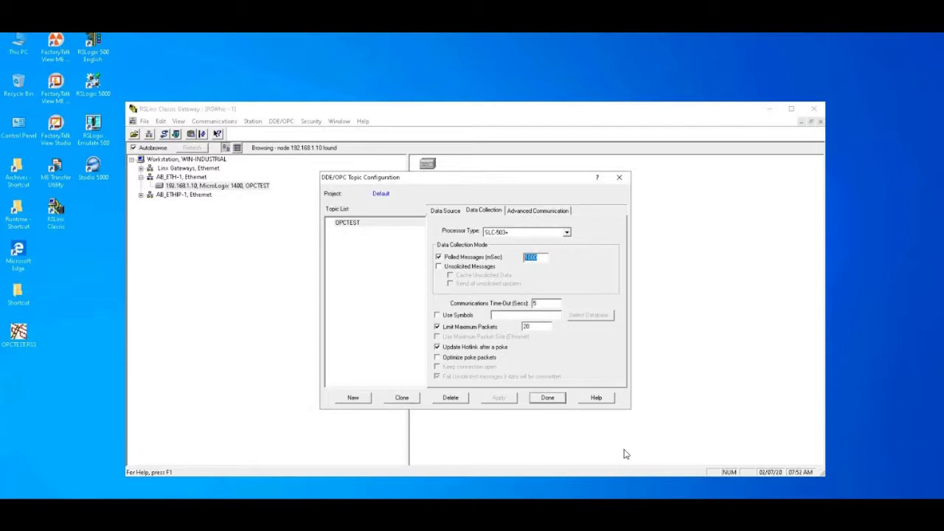
Step: Save the OPCTEST topic and bring up the Copy DDE/OPC Link dialog
click(557, 399)
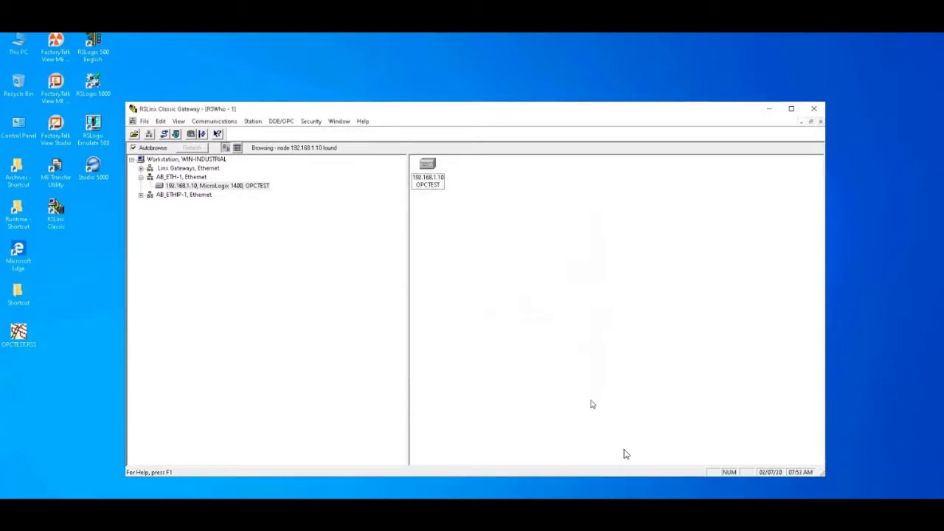
click(162, 122)
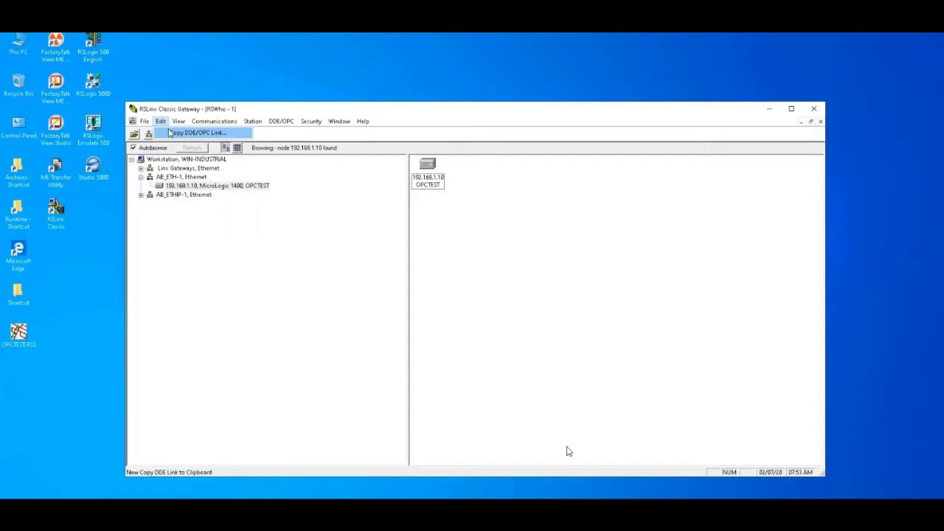
click(171, 133)
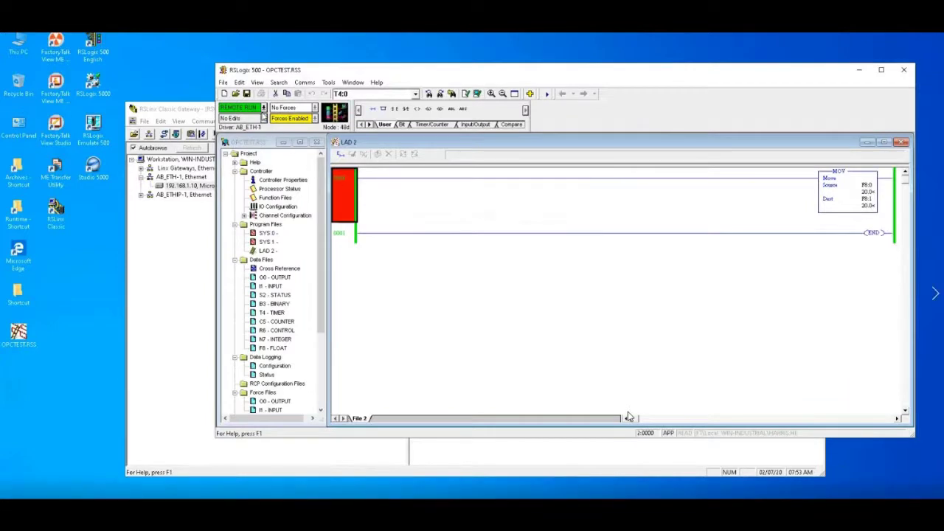
Step: Open the F8 float data file and set F8:2 to 100.5
click(850, 193)
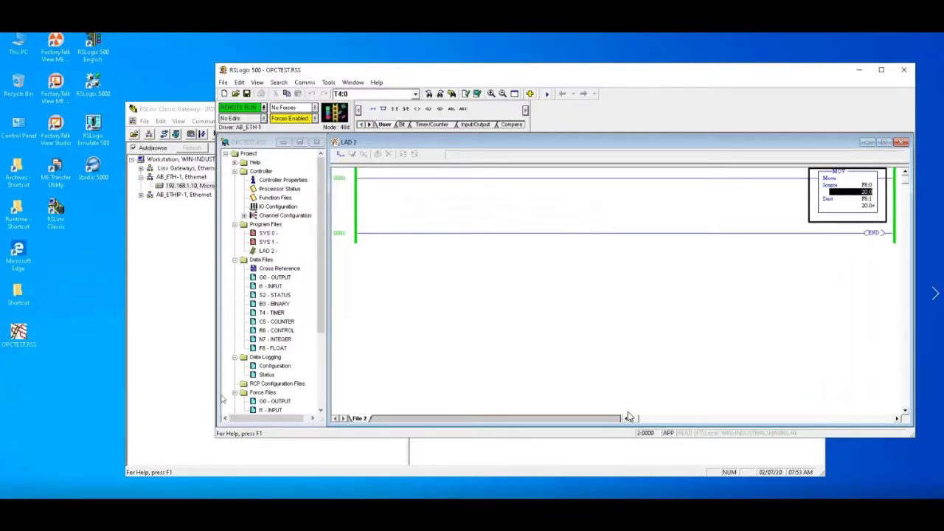
scroll(224, 374, down, 2)
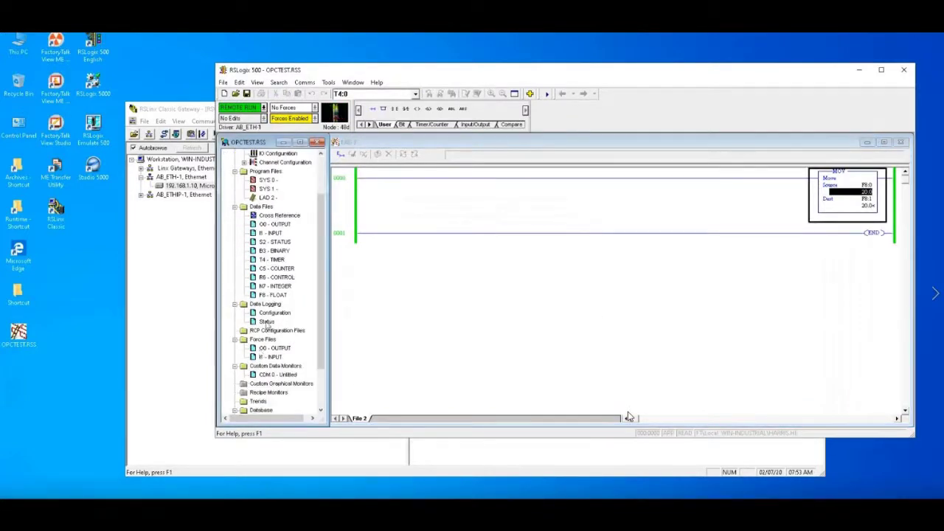
double_click(275, 295)
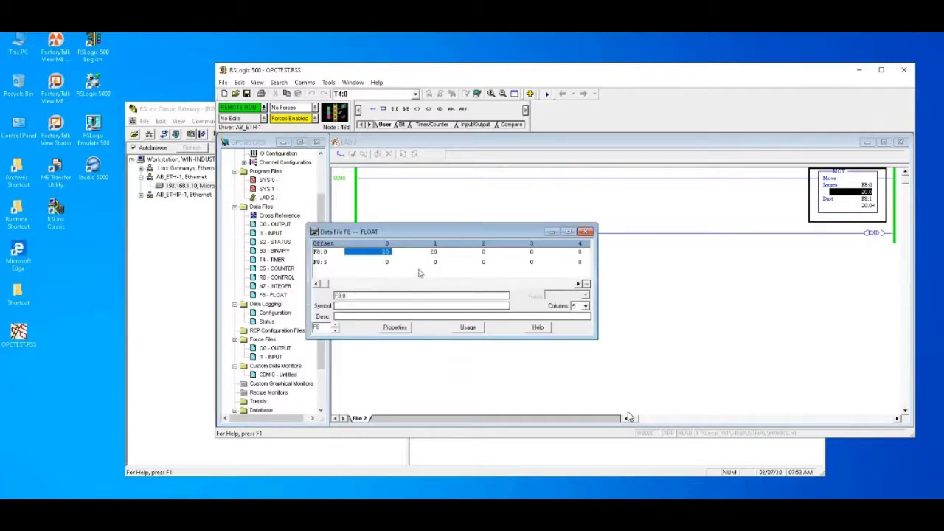
click(487, 255)
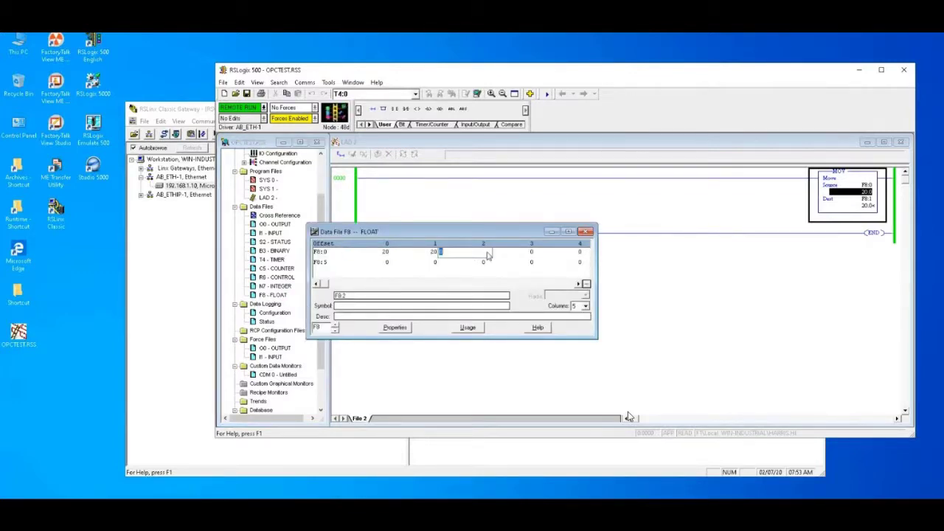
text(100)
key(Return)
click(481, 257)
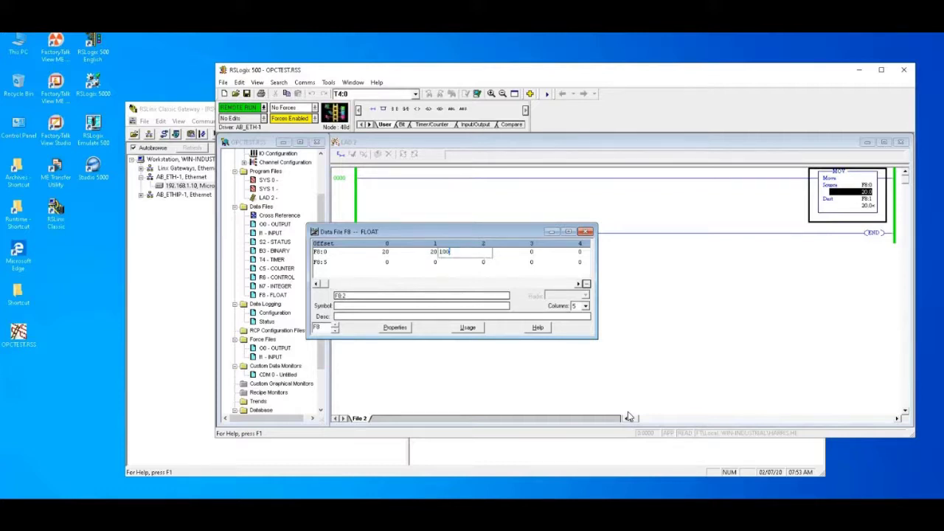
text(.5)
key(Return)
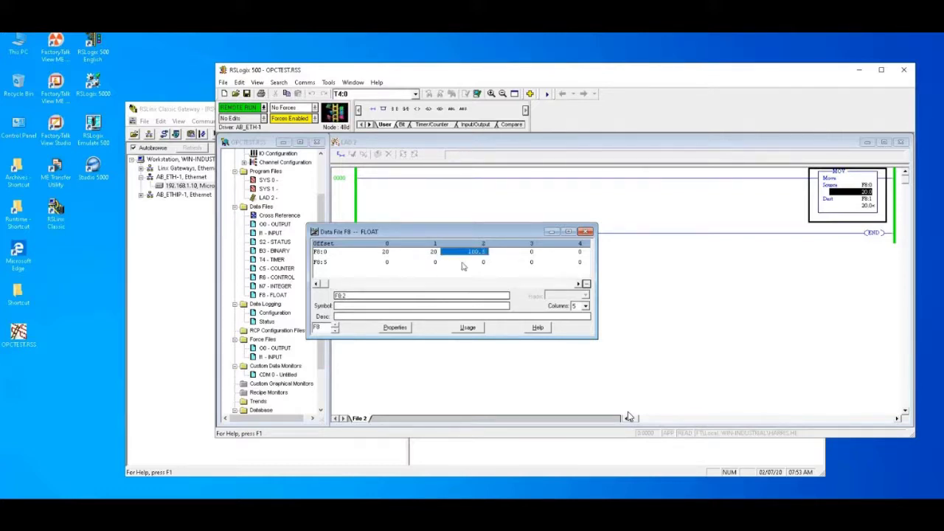
Step: Set F8:0 to 20.7 and bring the LAD 2 ladder back to front
click(383, 253)
text(20.7)
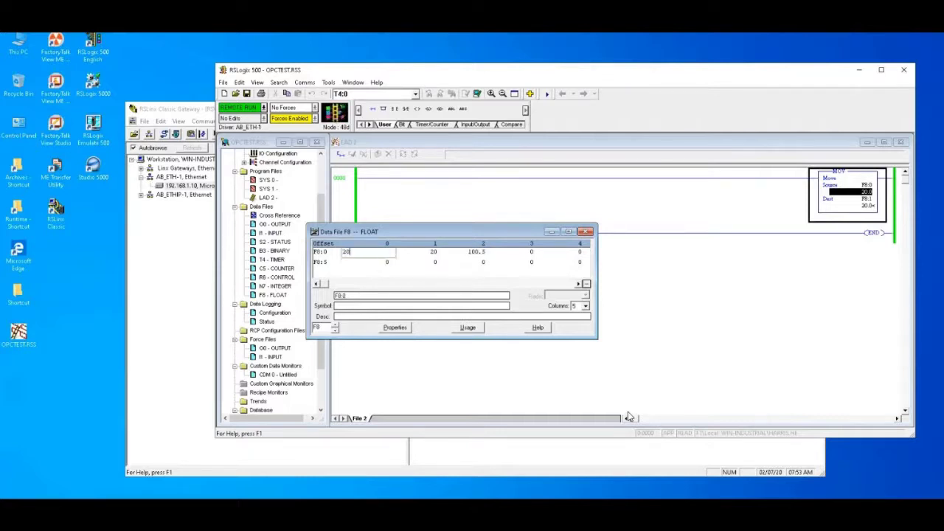
key(Return)
click(628, 416)
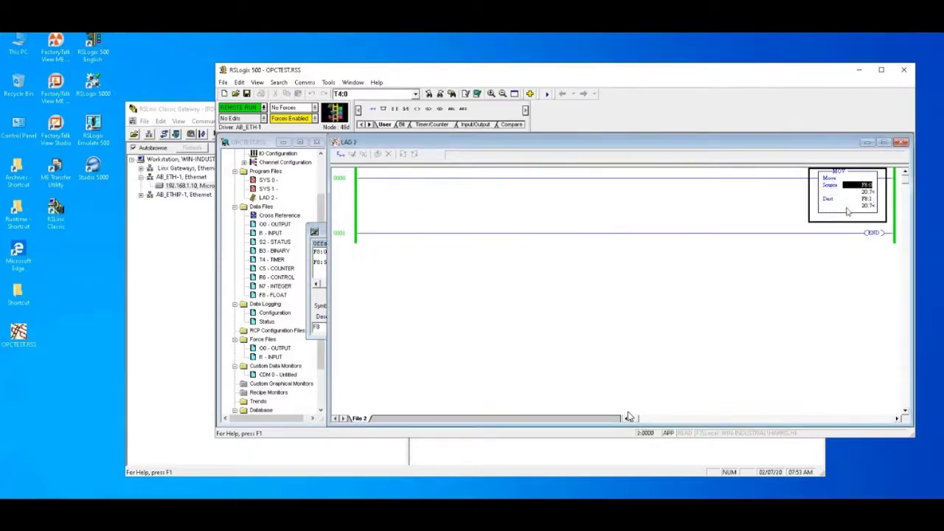
Step: In Copy DDE/OPC Link, browse RSLinx OPC Server > OPCTEST > Online > F8 to F8:0
click(428, 459)
double_click(360, 233)
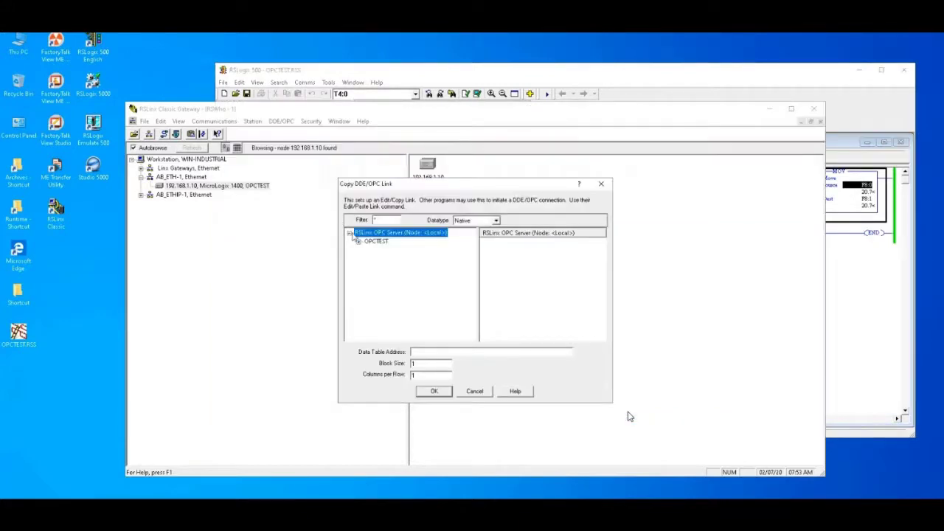
click(359, 242)
click(367, 259)
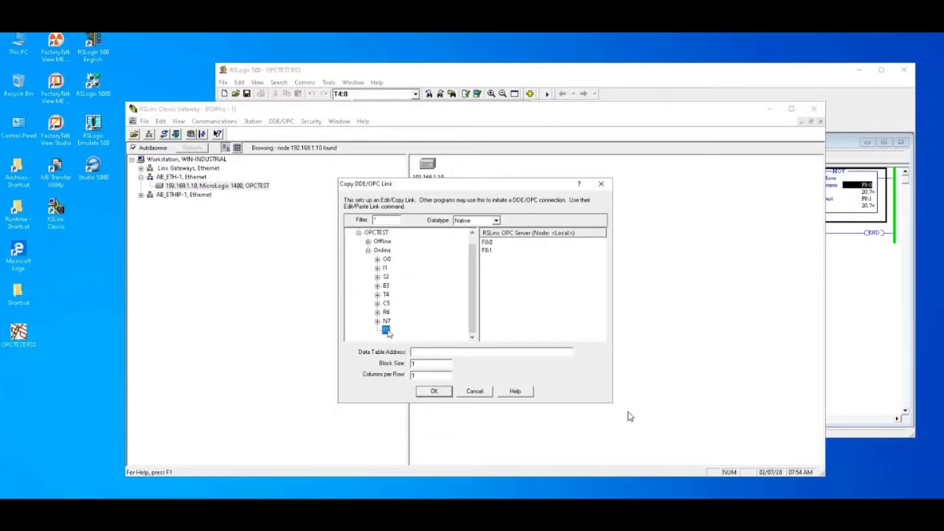
click(386, 330)
click(487, 242)
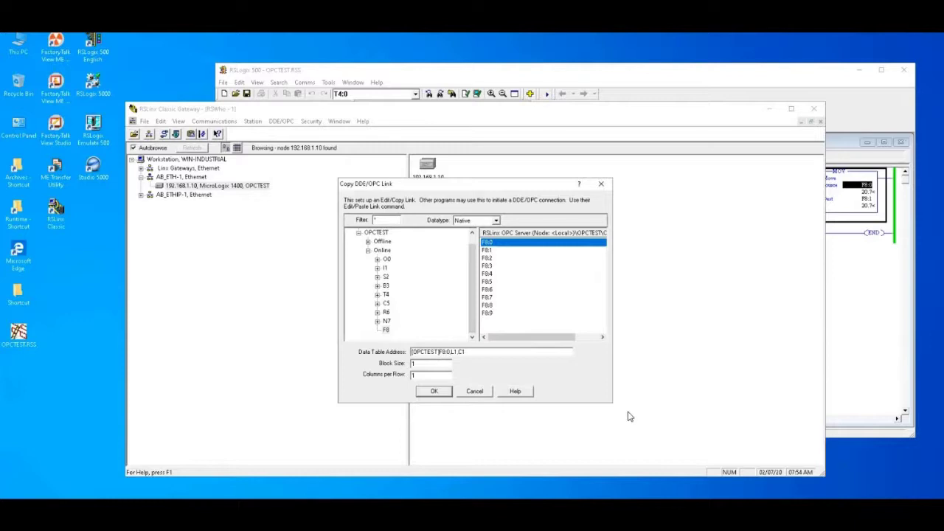
Step: Arrange the RSLogix 500 F8 data window beside the link dialog, checking F8:1 and F8:2
key(Return)
key(alt+Tab)
click(321, 231)
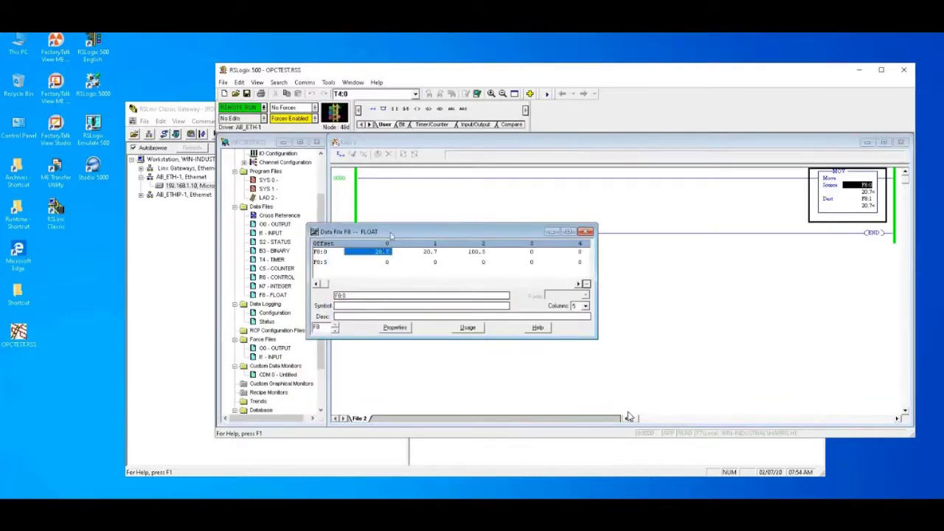
drag(346, 230, 419, 260)
click(519, 284)
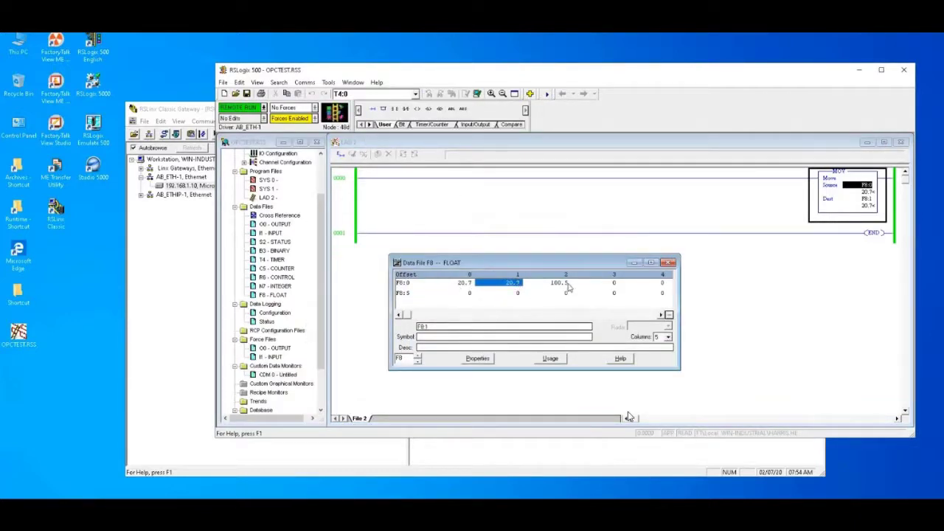
click(569, 287)
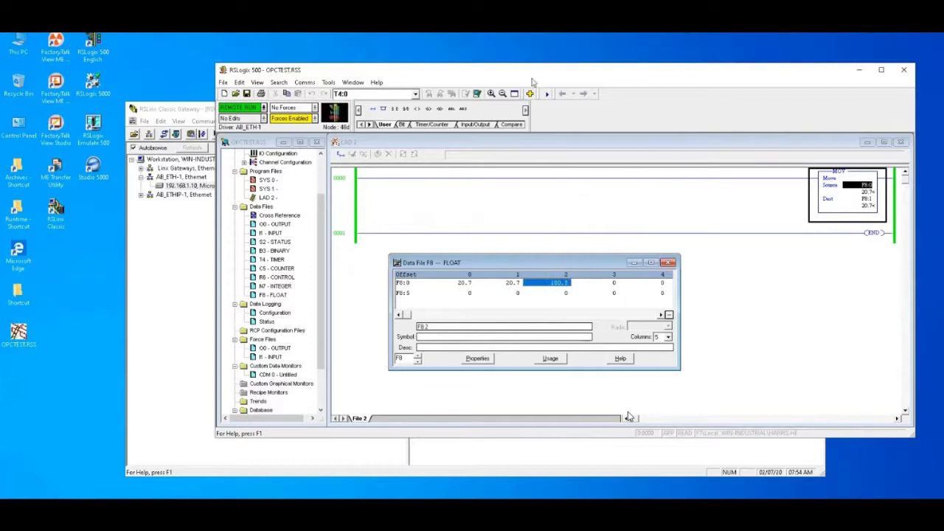
drag(532, 73, 716, 86)
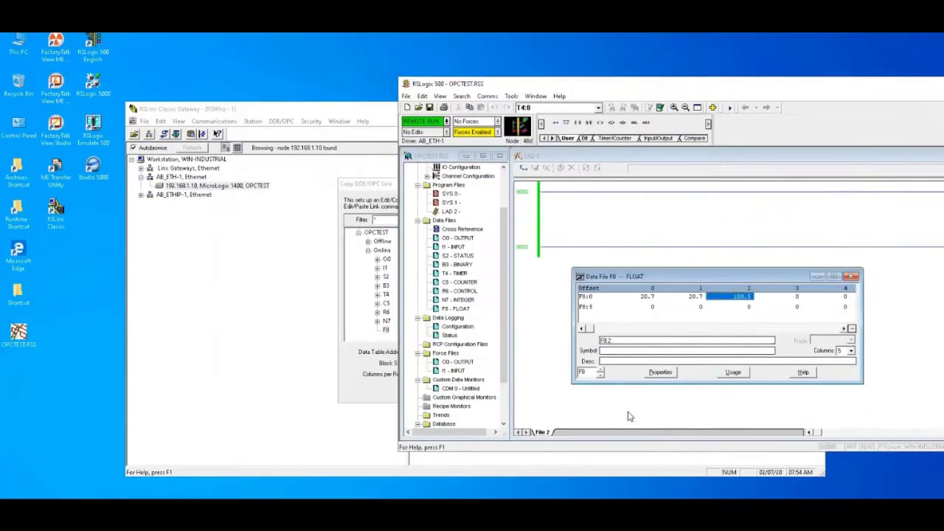
click(371, 183)
drag(370, 183, 83, 168)
click(878, 183)
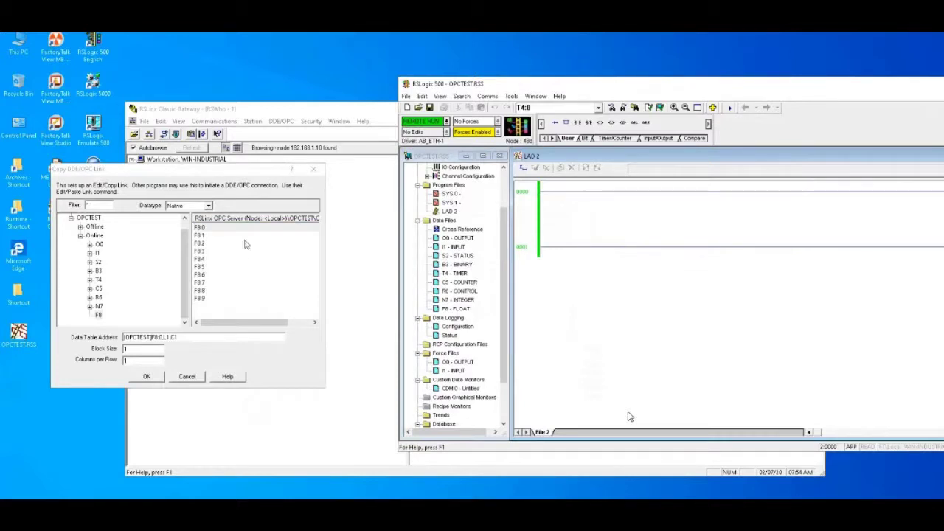
Step: Reselect F8:0 and confirm to copy the [OPCTEST]F8:0,L1,C1 link
double_click(463, 308)
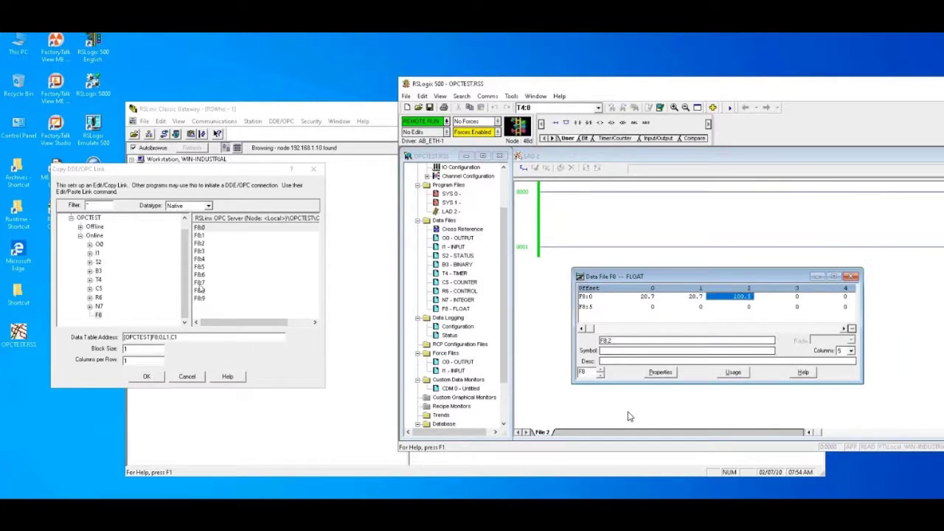
click(201, 228)
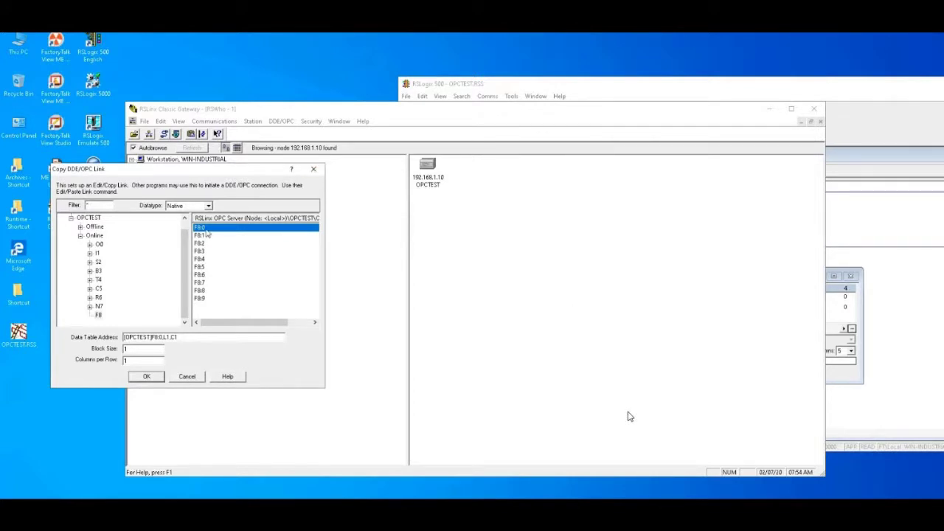
click(147, 377)
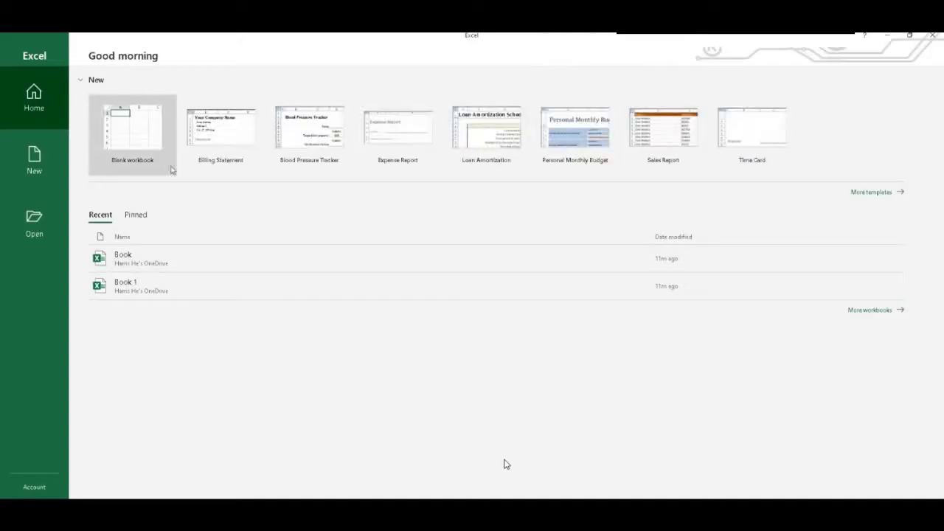
Step: In a blank workbook, paste-link the F8:0 DDE link into B5 as Unicode Text and fill down to B8
click(144, 130)
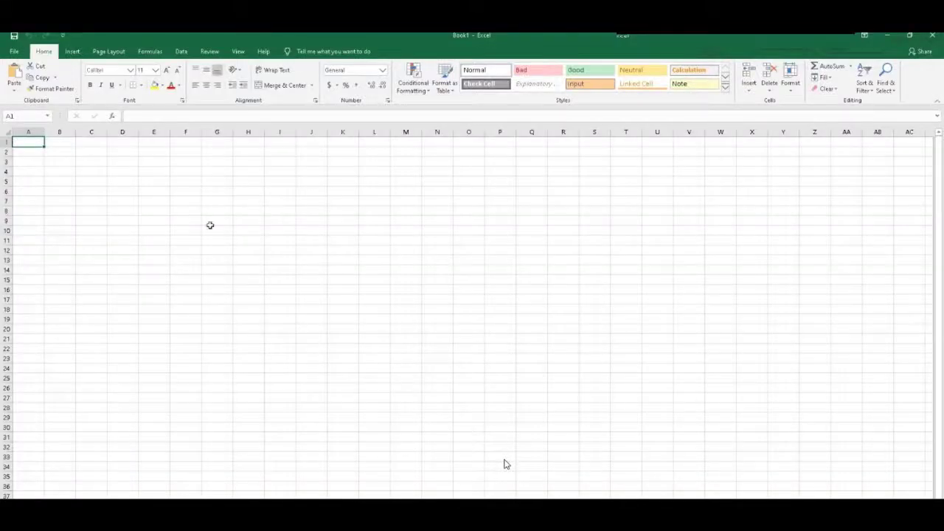
click(54, 178)
right_click(54, 179)
click(87, 233)
click(11, 180)
click(64, 174)
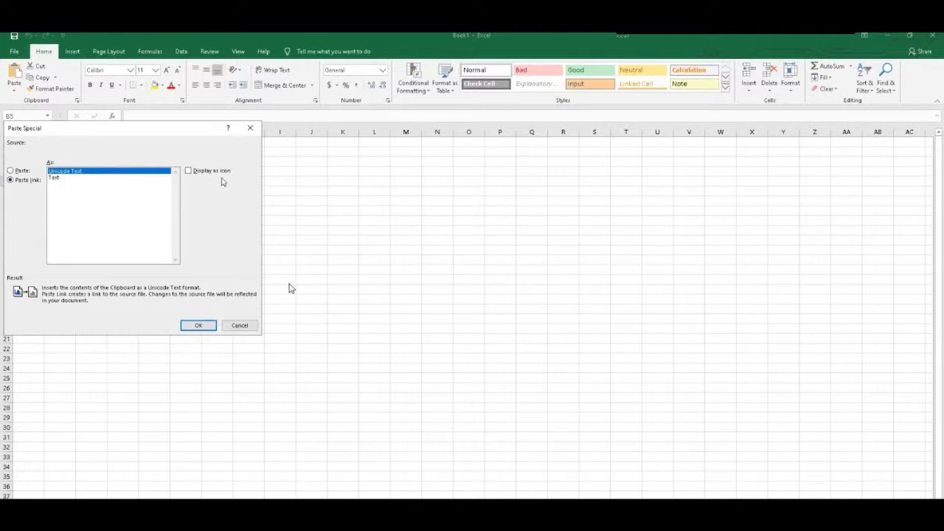
click(199, 326)
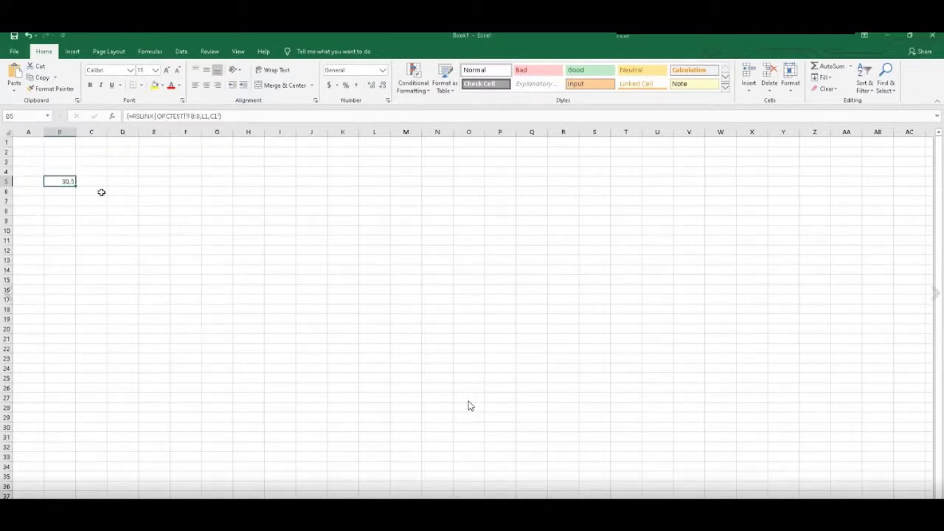
drag(75, 186, 75, 212)
Step: Step through B6, B7 and B8, recommitting their RSLinx link formulas
click(59, 191)
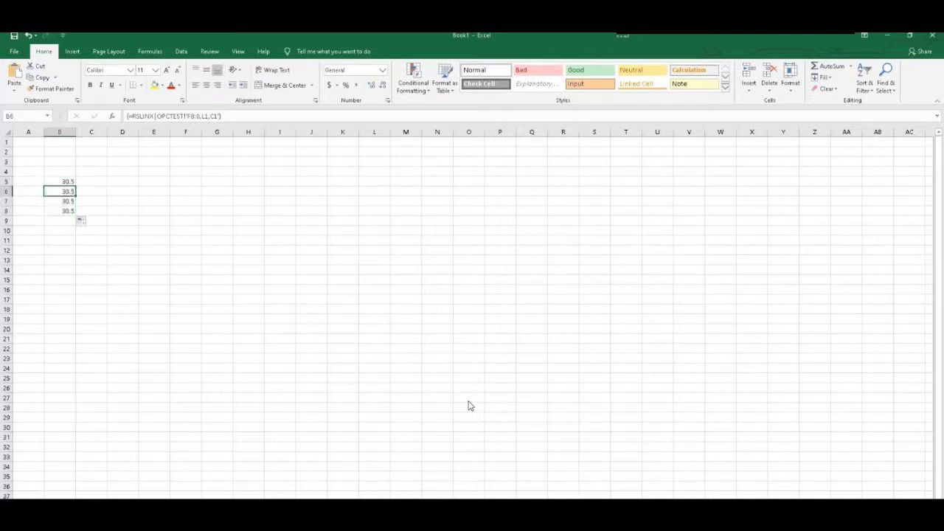
click(207, 116)
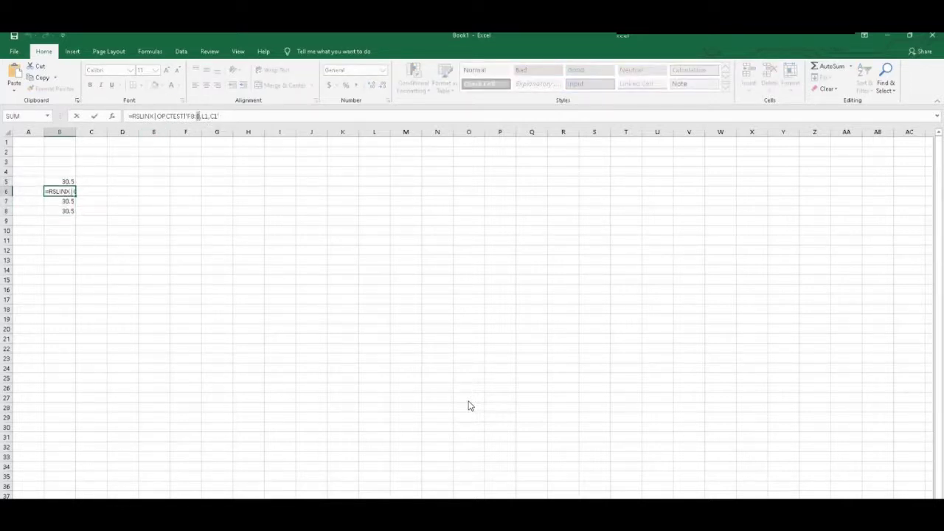
key(Return)
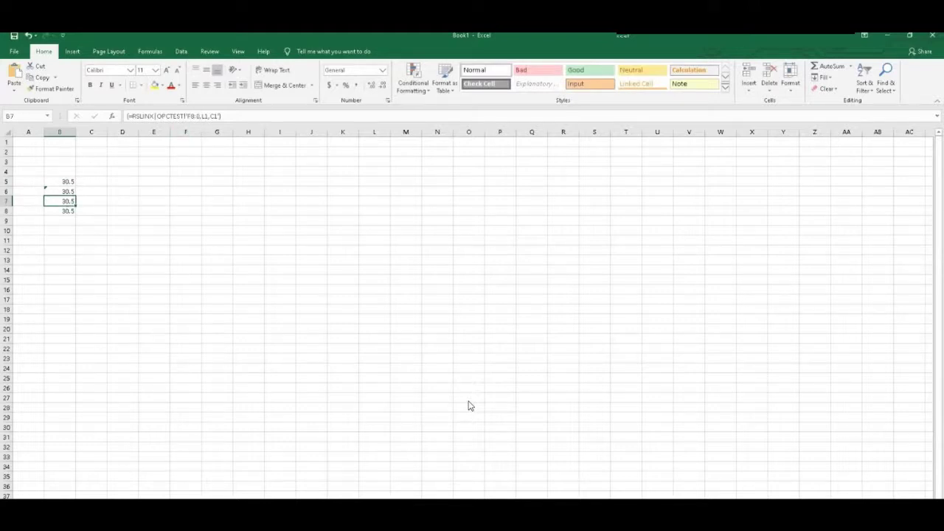
key(Return)
click(198, 115)
key(ctrl+shift+Return)
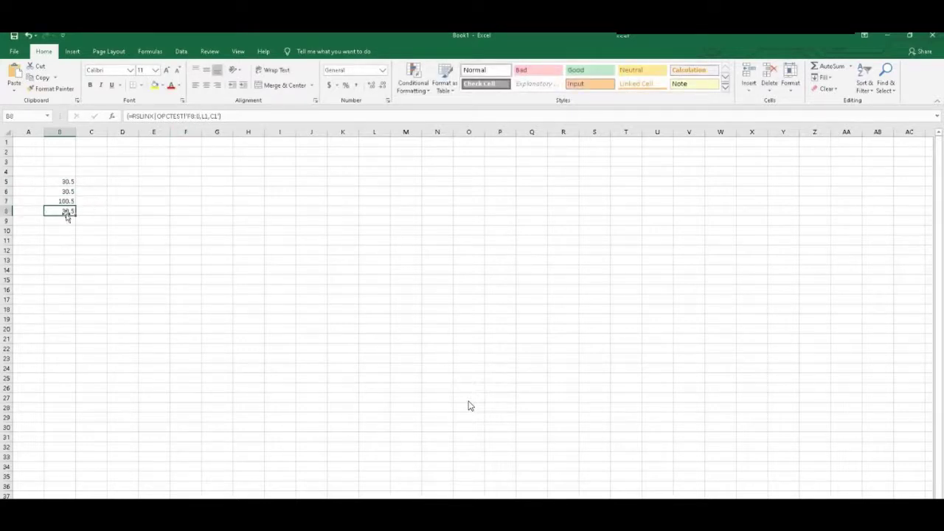
key(F2)
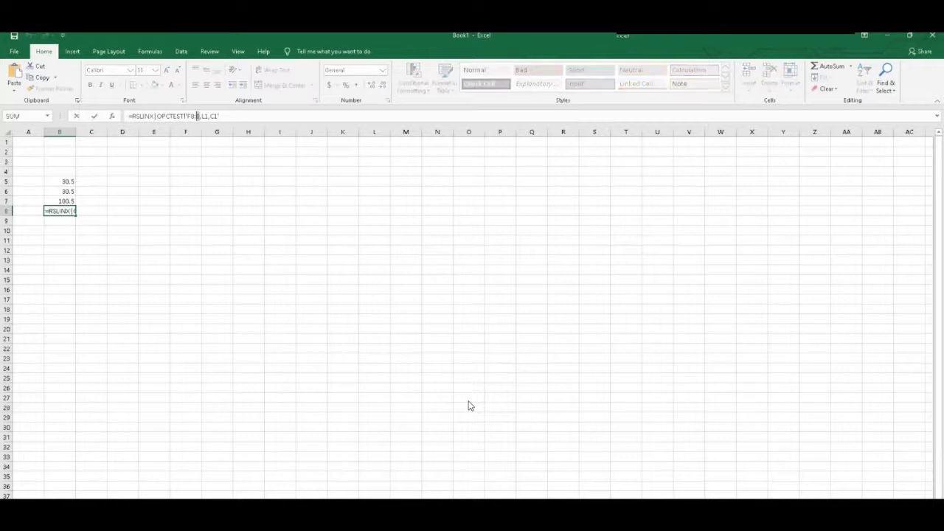
key(Return)
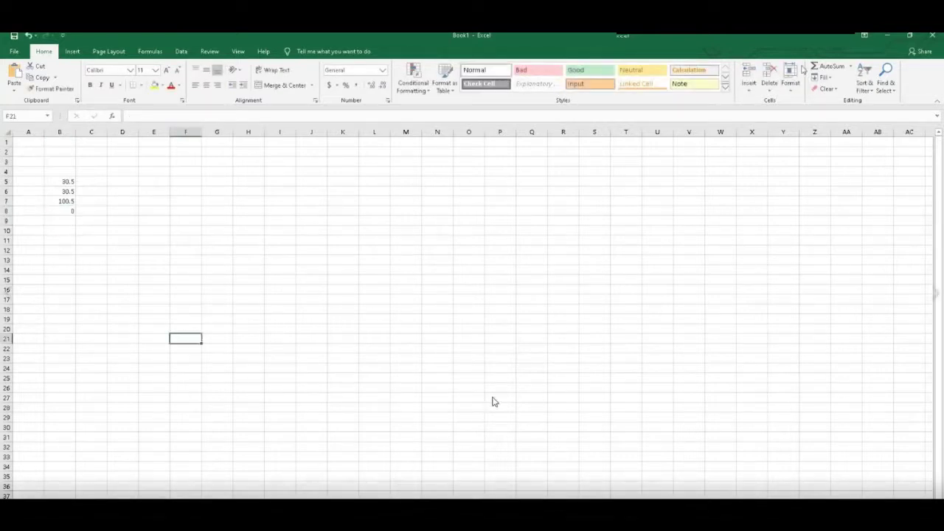
Step: Add the missing closing apostrophe to B8's link formula so it shows 0
key(Up)
key(F2)
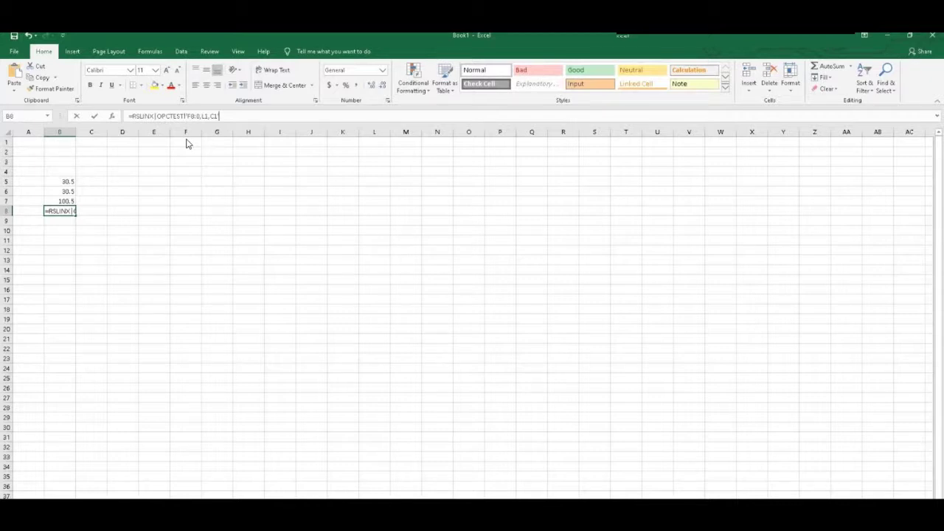
text(')
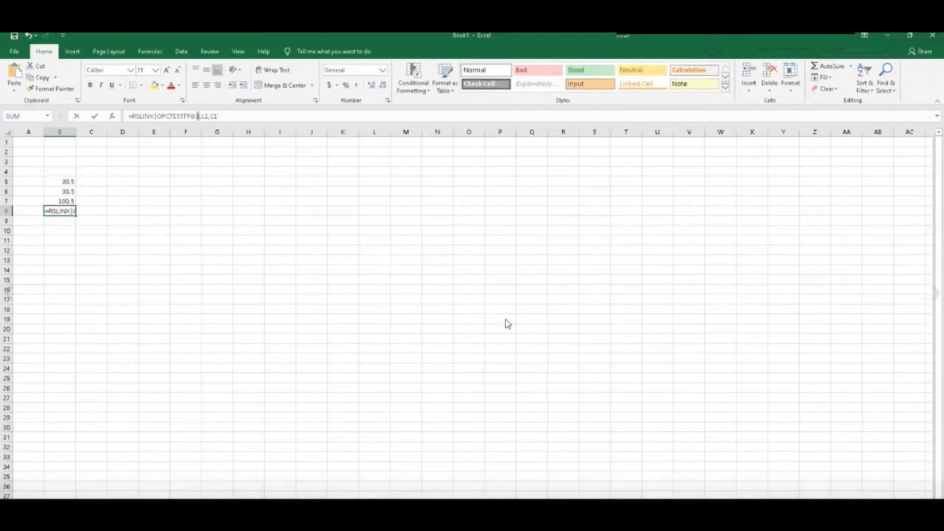
key(Return)
click(186, 336)
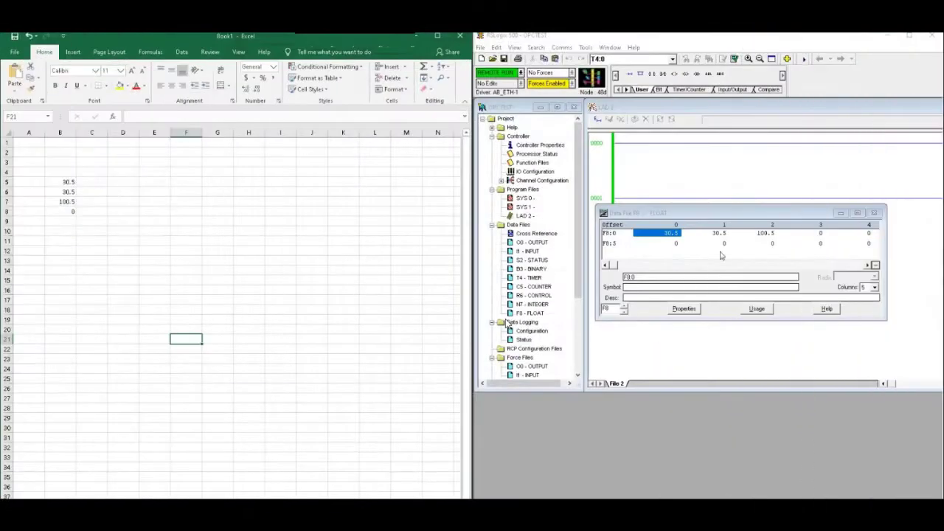
Step: Set F8:3 to 40 in the F8 float data table
click(817, 235)
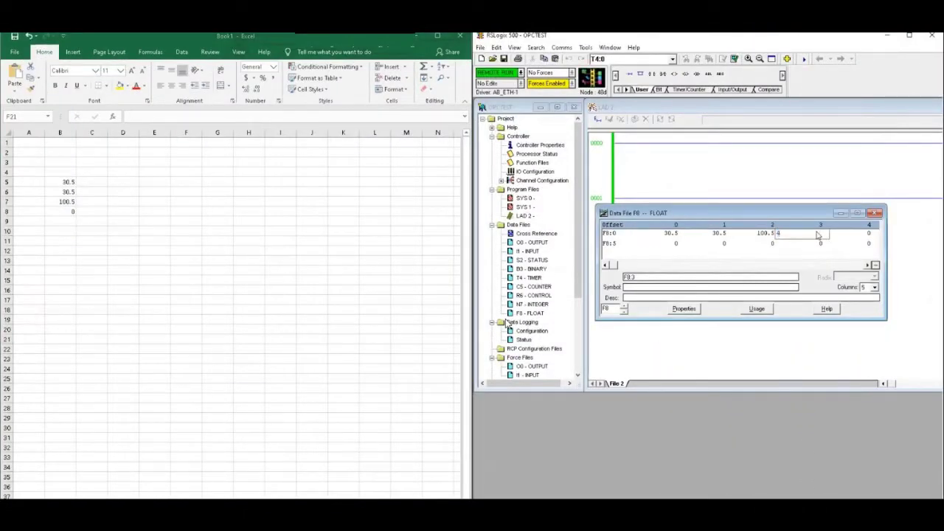
double_click(817, 234)
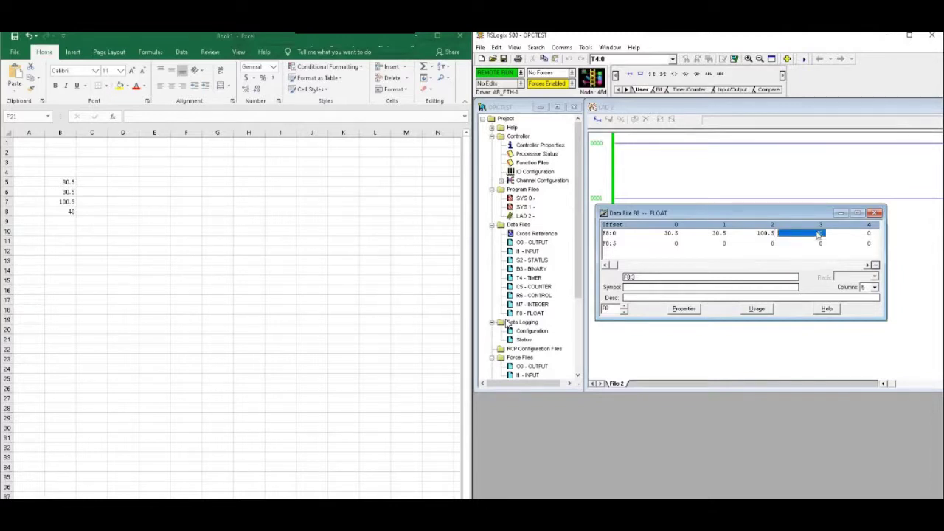
text(40)
click(759, 234)
click(559, 230)
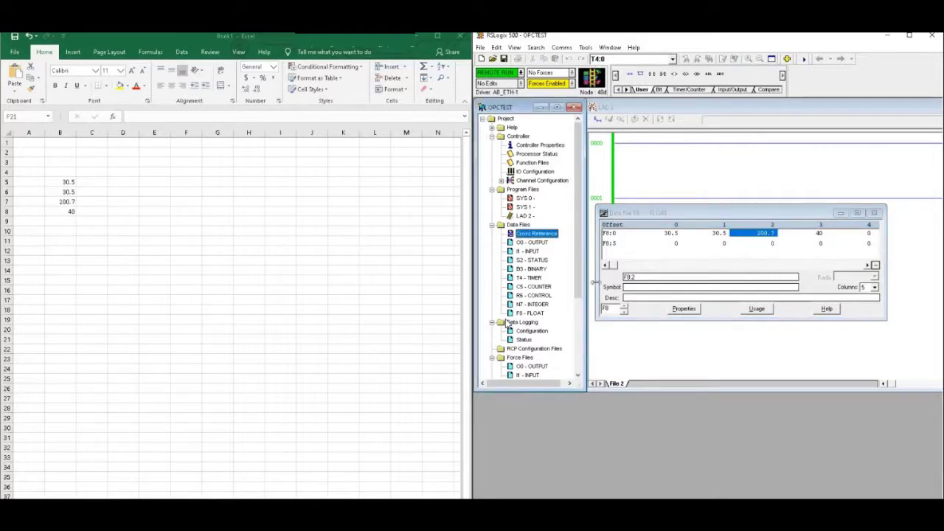
Step: Take the controller offline and save the OPCTEST project, accepting the revision note
click(521, 72)
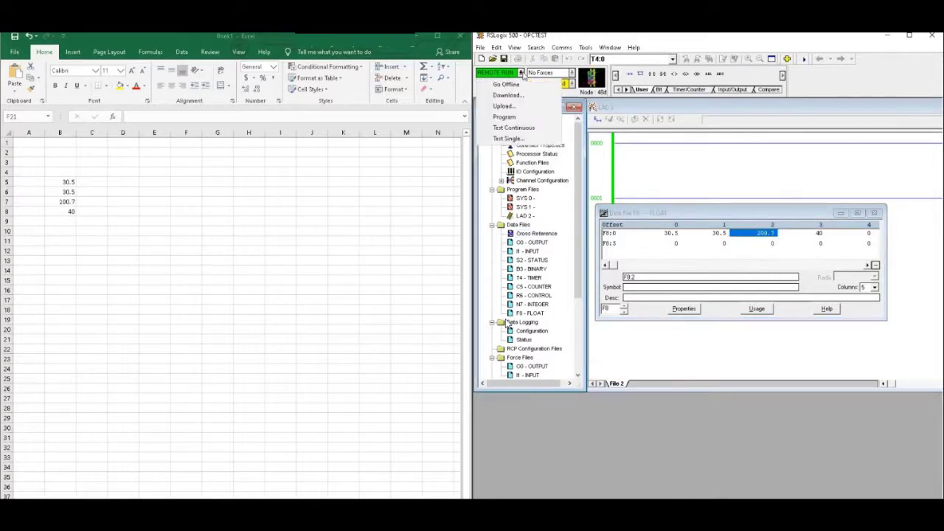
click(527, 87)
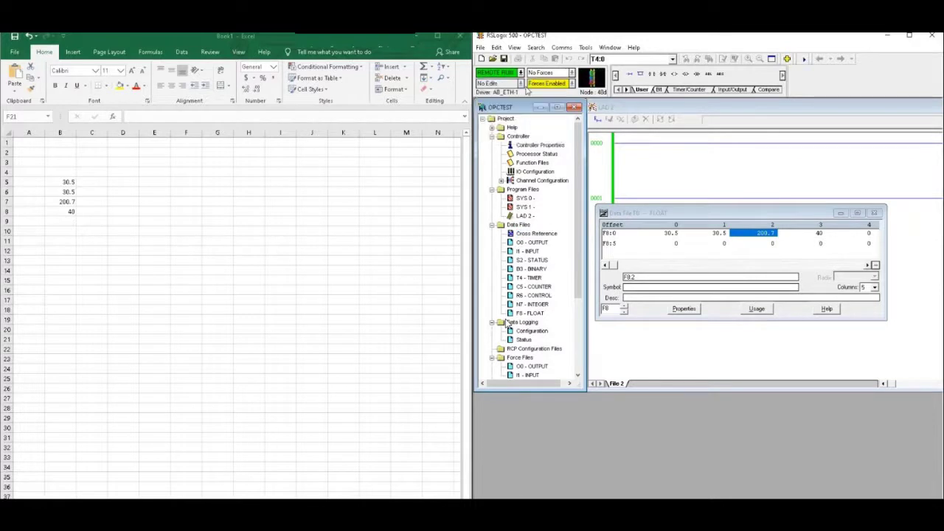
click(667, 316)
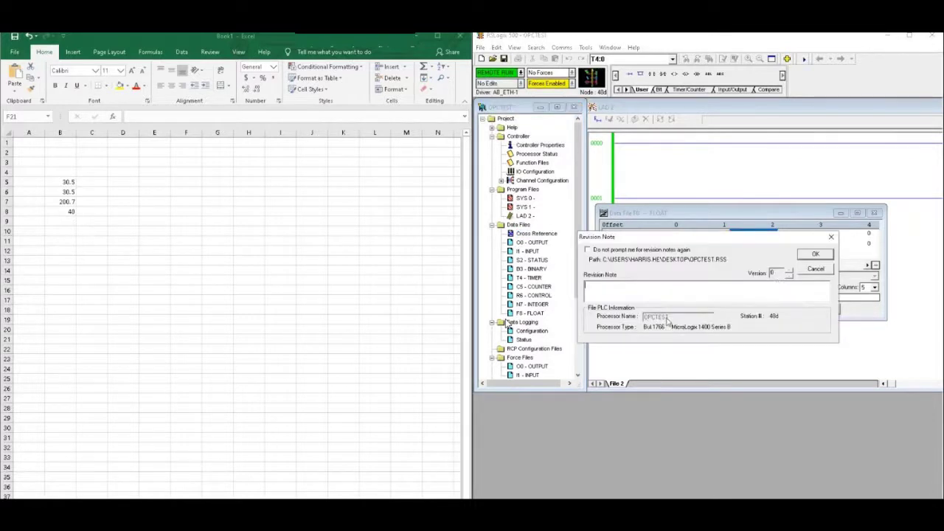
click(813, 253)
click(750, 324)
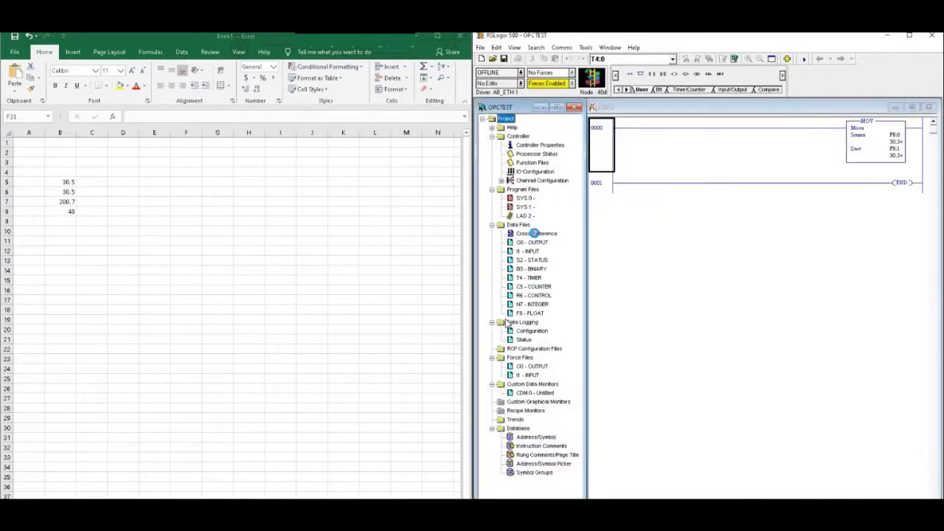
Step: Create a new String data file ST9 named STR and inspect its table
right_click(525, 225)
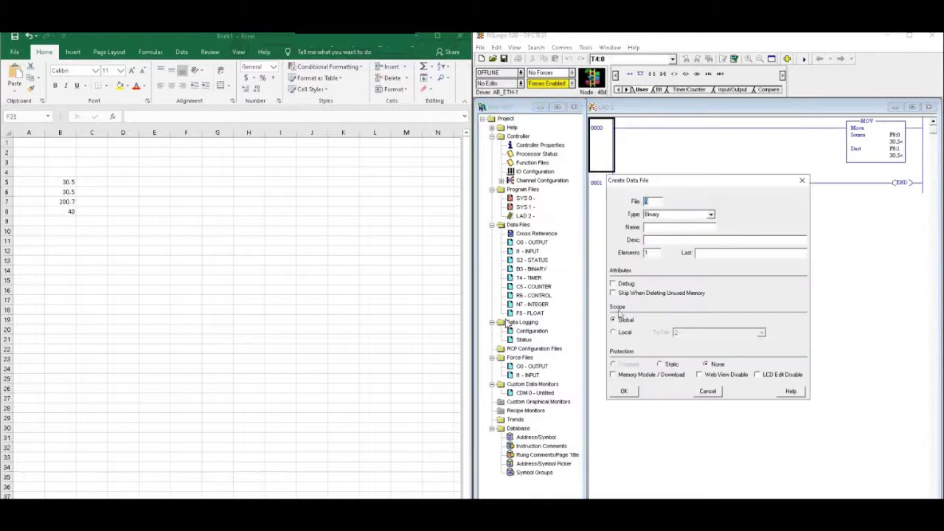
key(Tab)
click(711, 214)
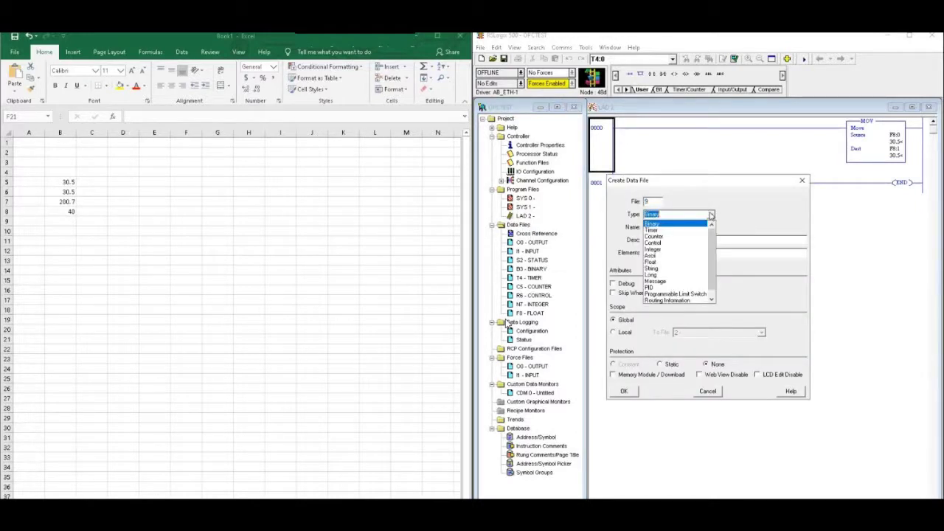
click(707, 262)
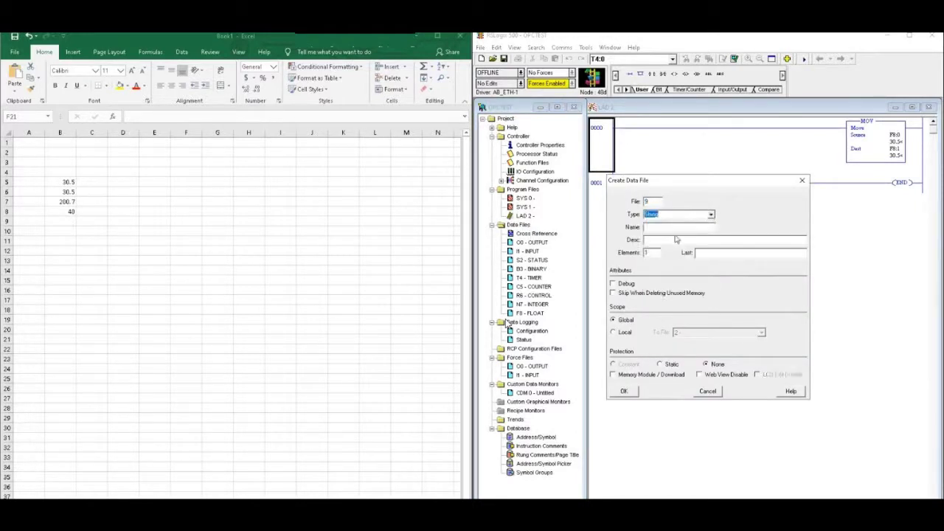
key(Down)
key(shift+Tab)
key(Tab)
key(Tab)
text(STR)
key(Return)
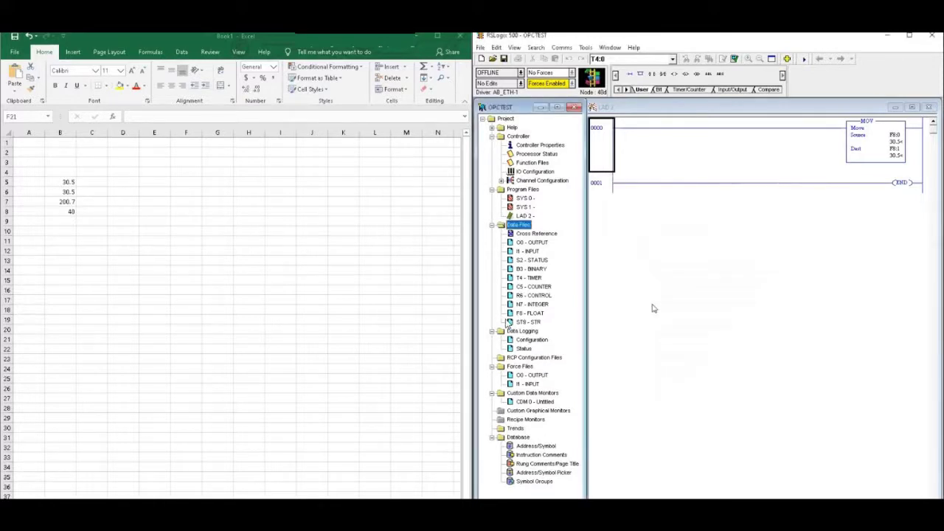
double_click(528, 322)
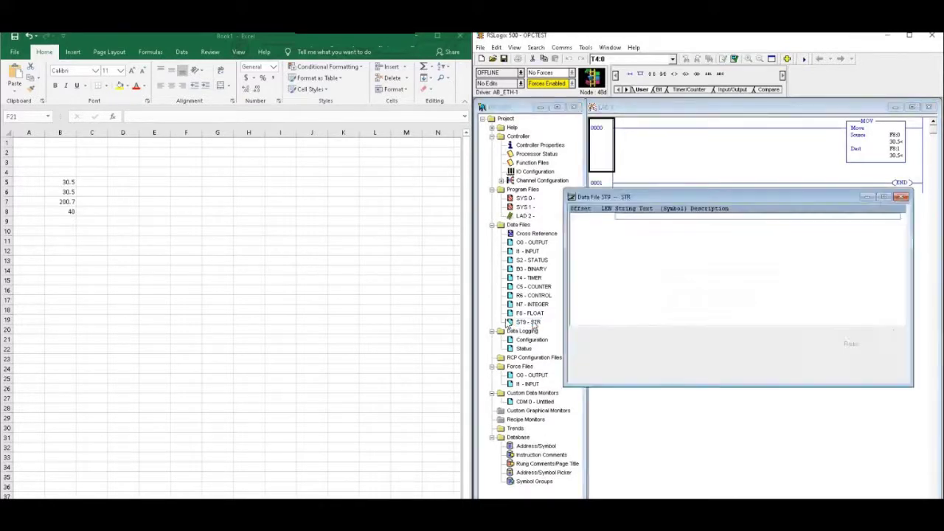
click(610, 219)
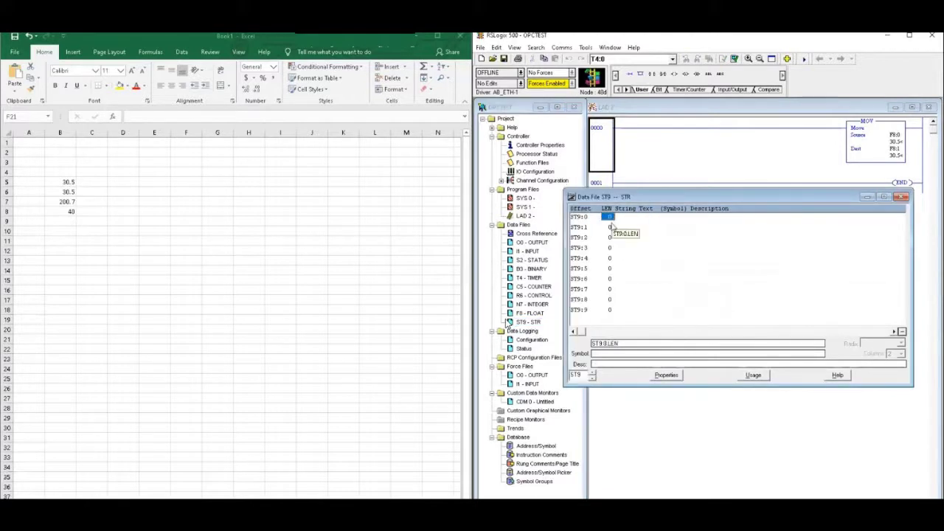
key(ctrl+F4)
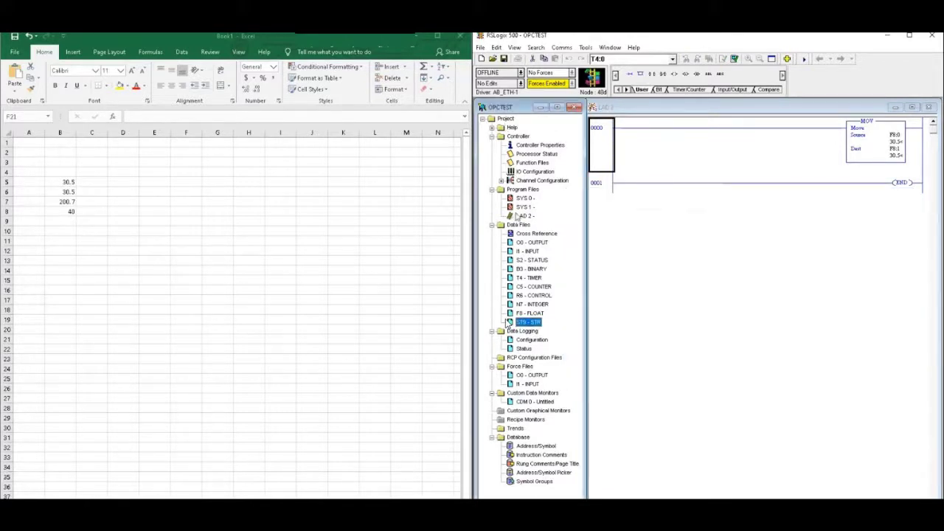
Step: Save the project and download it to the MicroLogix 1400, returning online in Remote Run
click(503, 58)
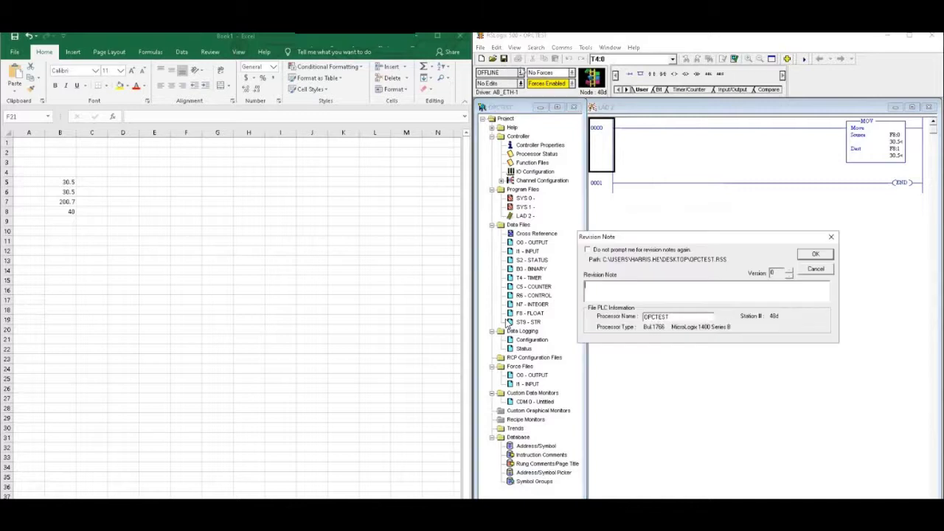
click(815, 253)
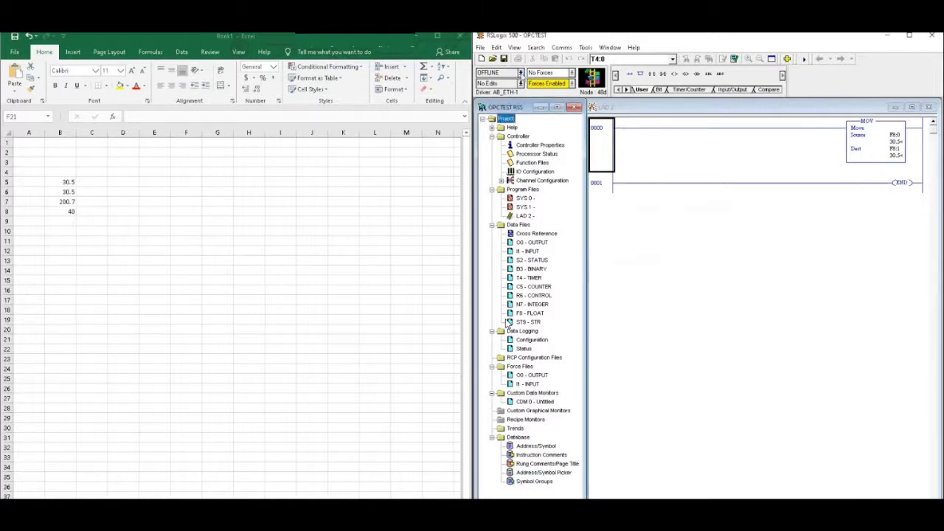
click(520, 72)
click(505, 96)
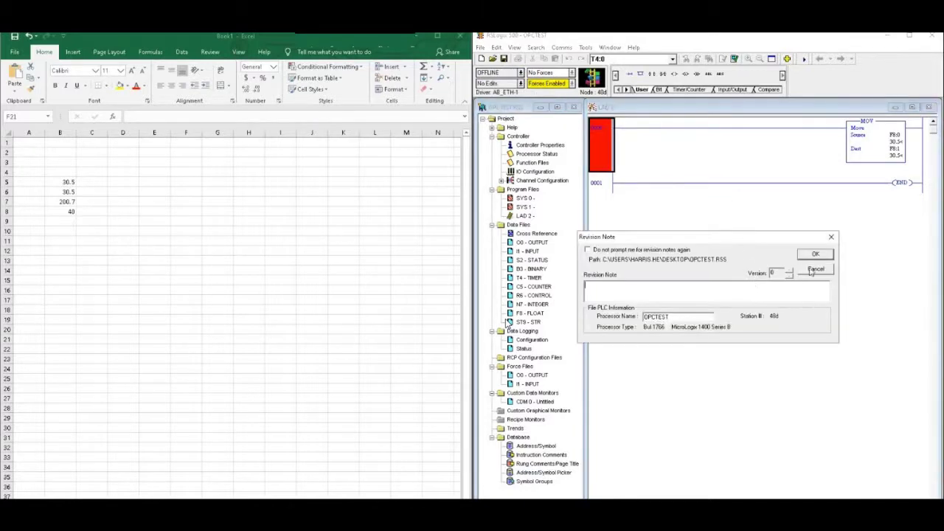
click(817, 255)
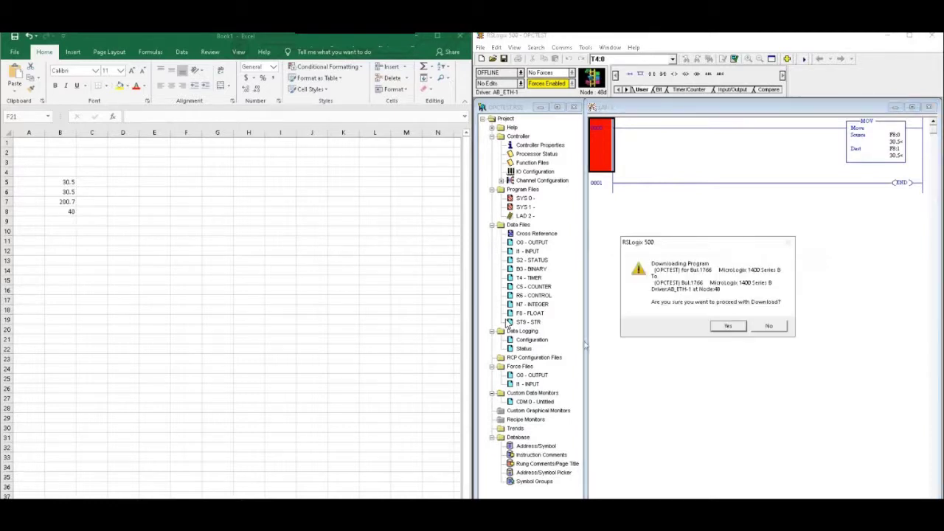
click(718, 345)
click(736, 314)
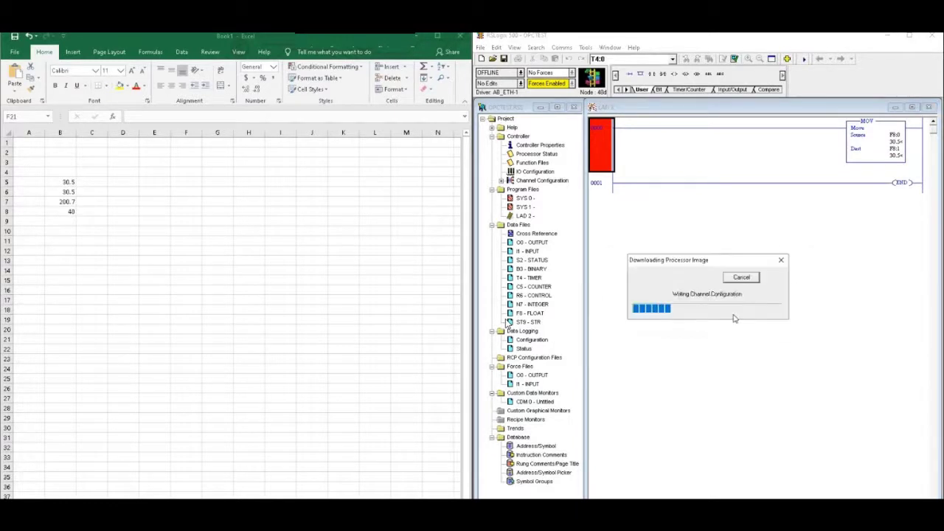
click(697, 315)
click(693, 312)
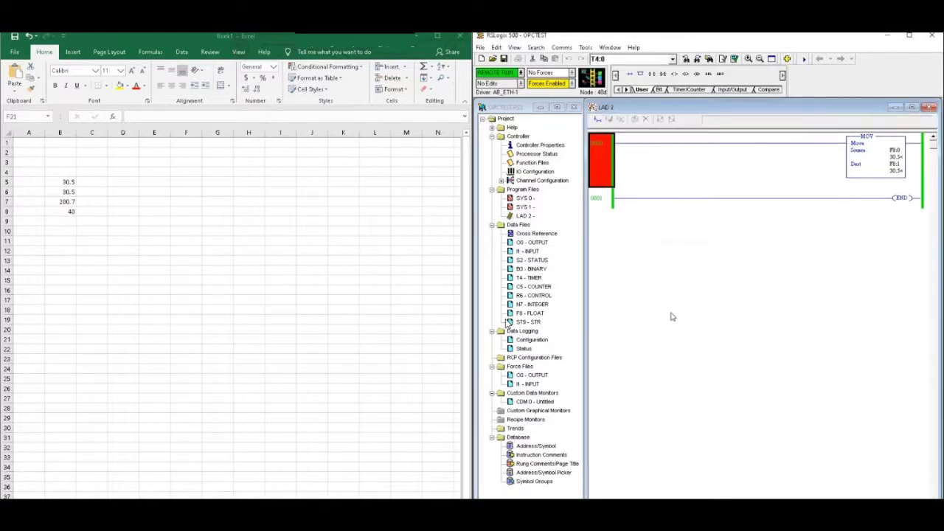
Step: Open the ST9 string table and enter ABCDEFG in ST9:0 and SYSTEM Test in ST9:1
click(537, 323)
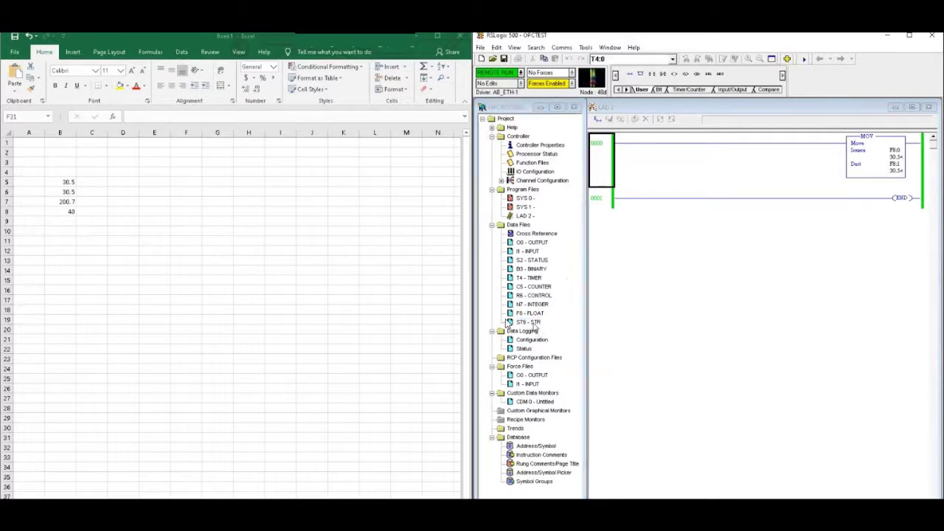
double_click(533, 325)
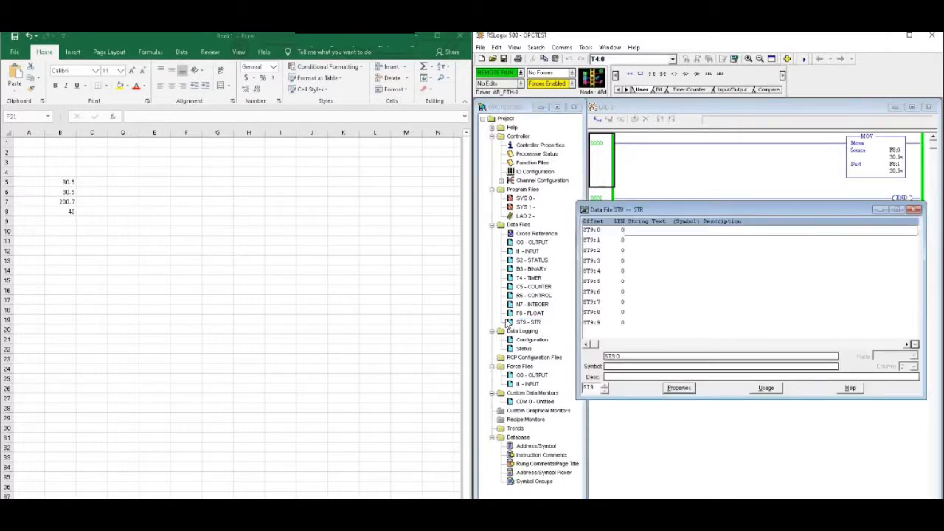
text(a)
key(BackSpace)
text(BCDEFG)
key(Return)
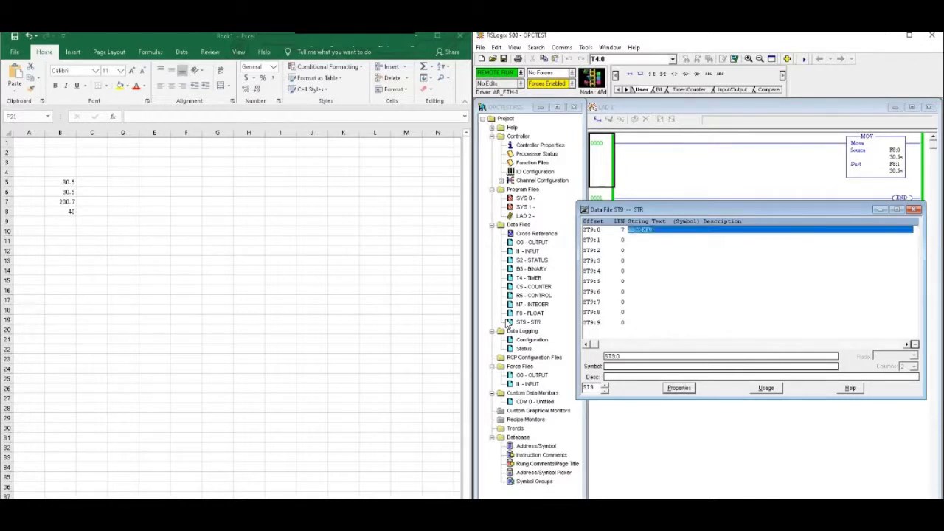
key(Down)
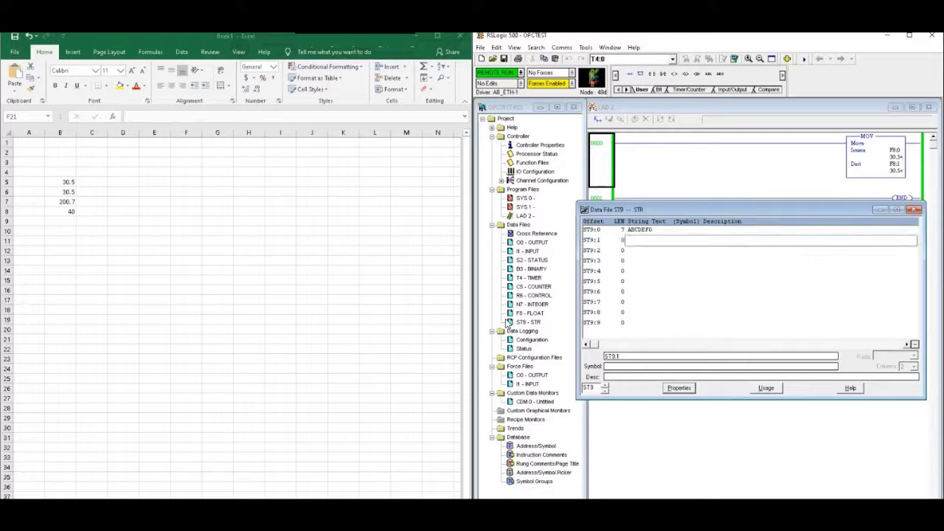
text(SYSTEM TEST)
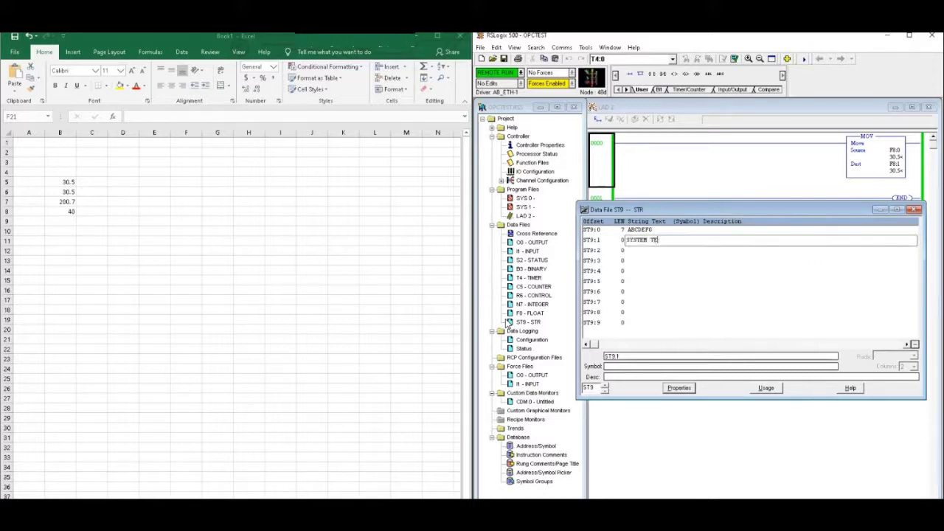
key(Return)
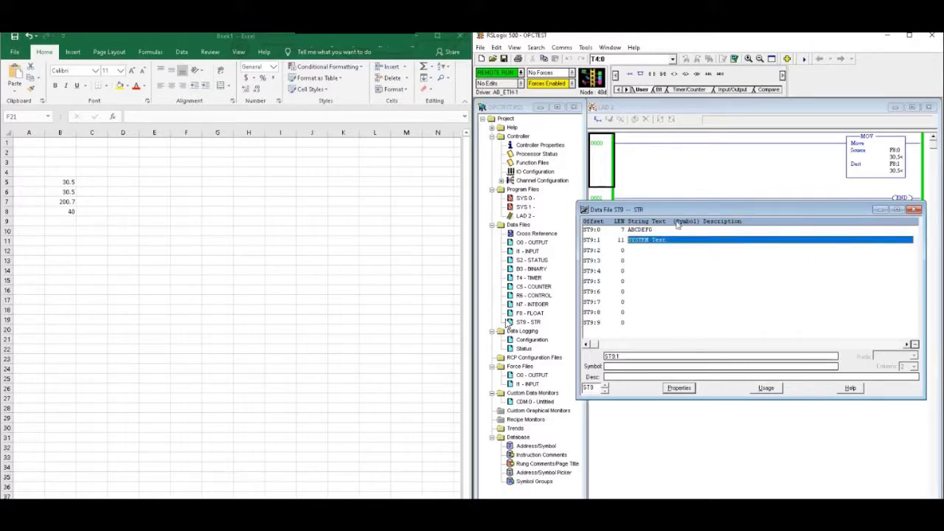
drag(678, 211, 752, 267)
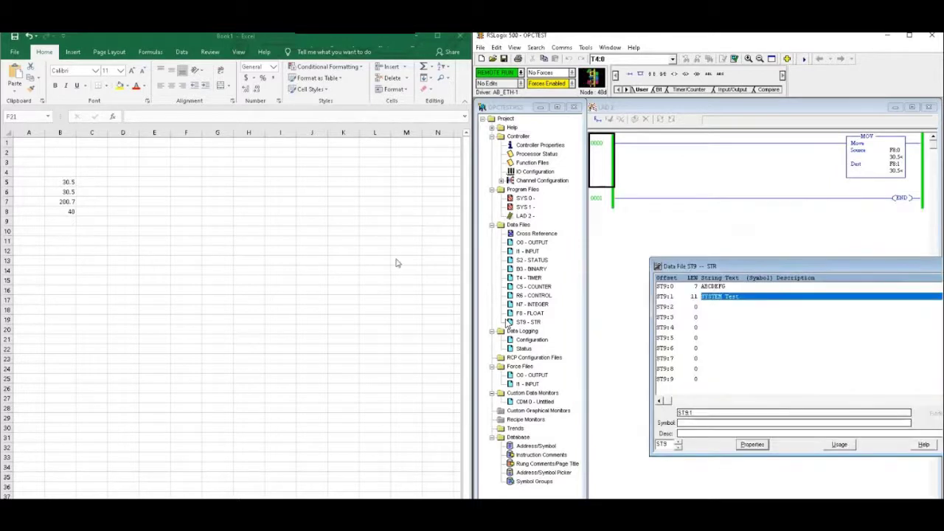
key(alt+Tab)
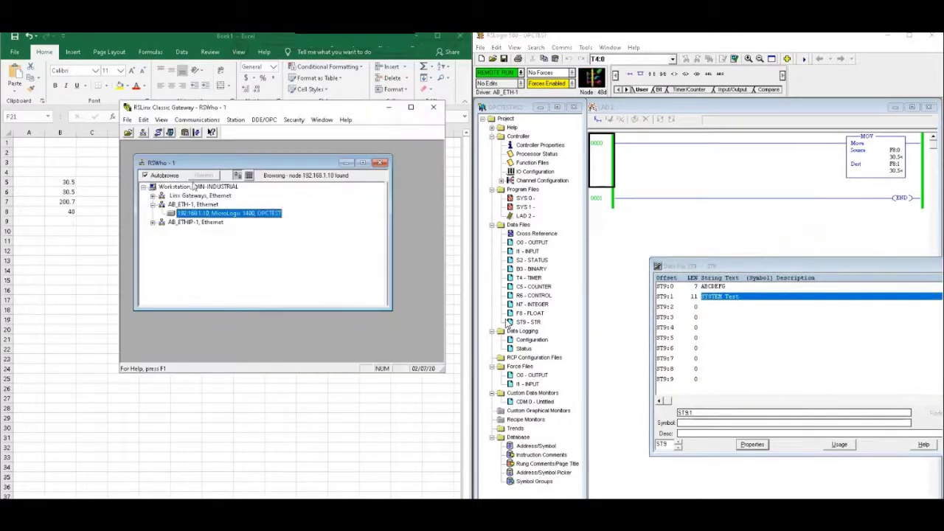
click(160, 120)
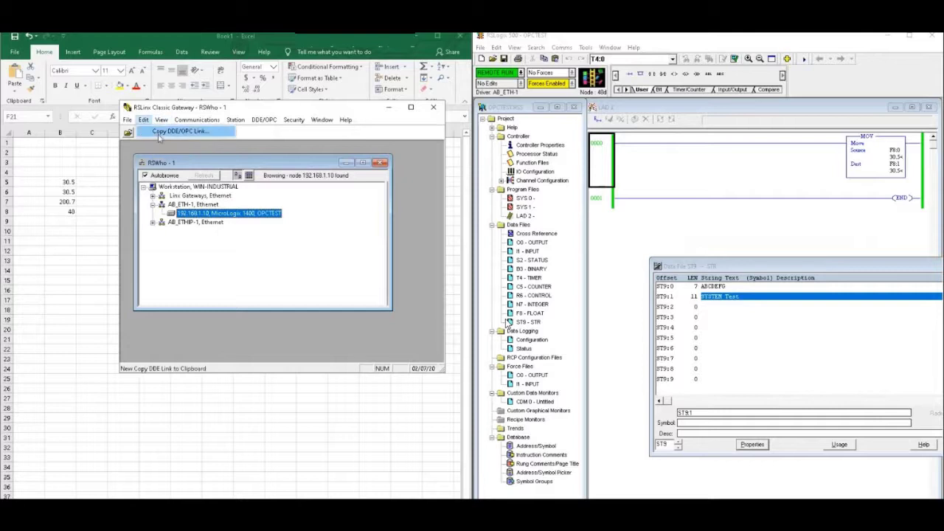
click(161, 138)
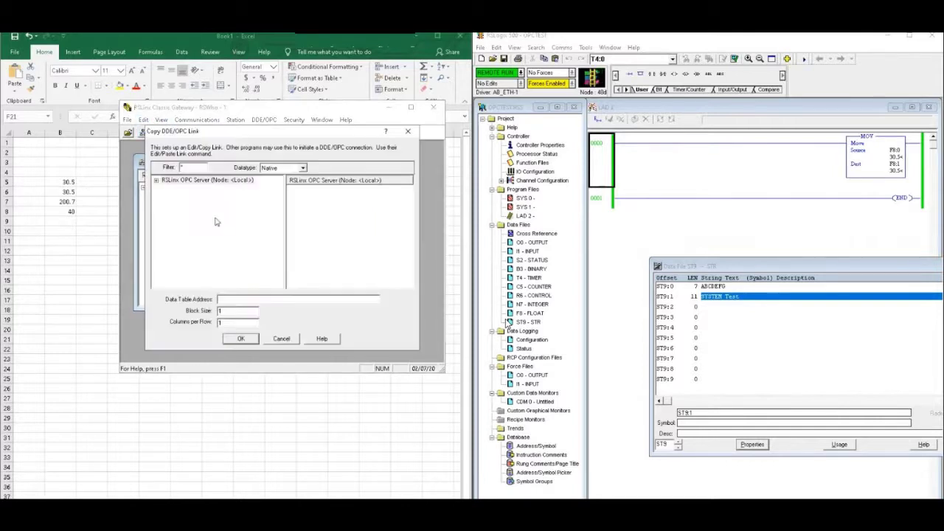
click(156, 180)
click(174, 206)
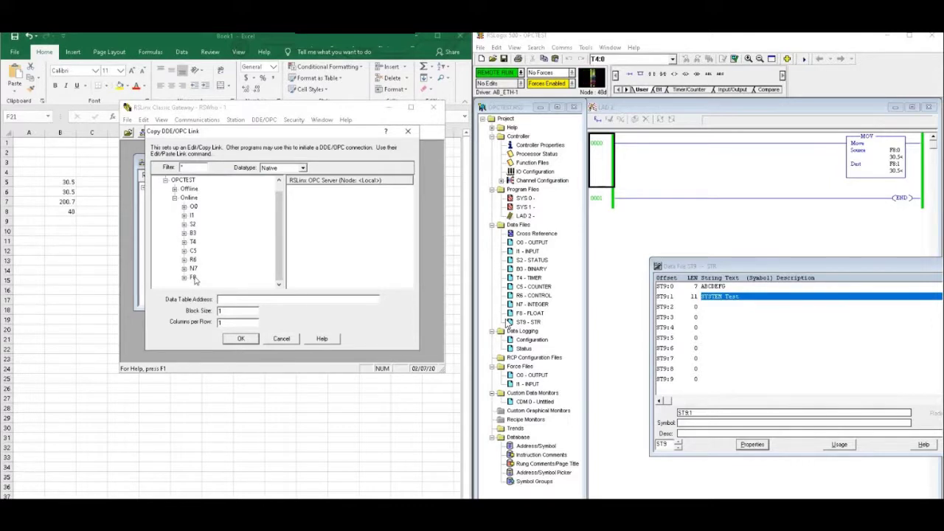
click(188, 197)
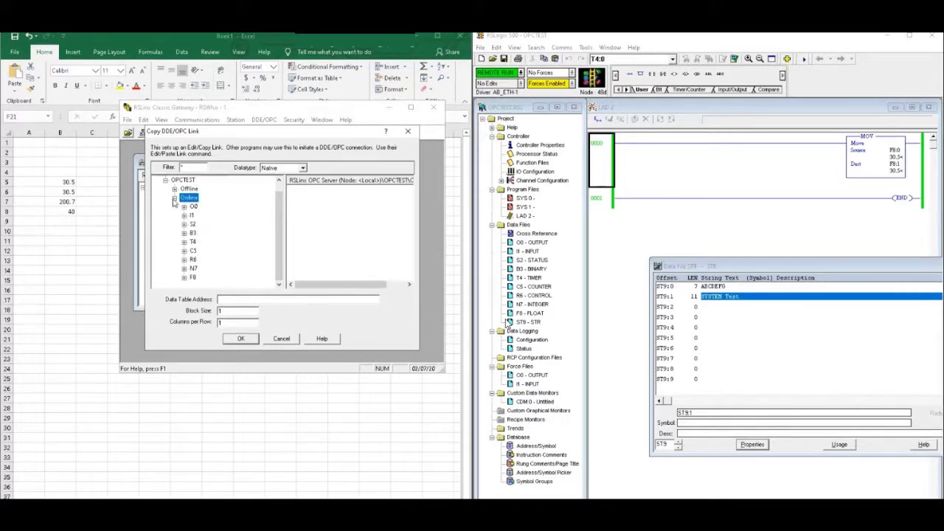
click(174, 198)
click(184, 197)
click(190, 183)
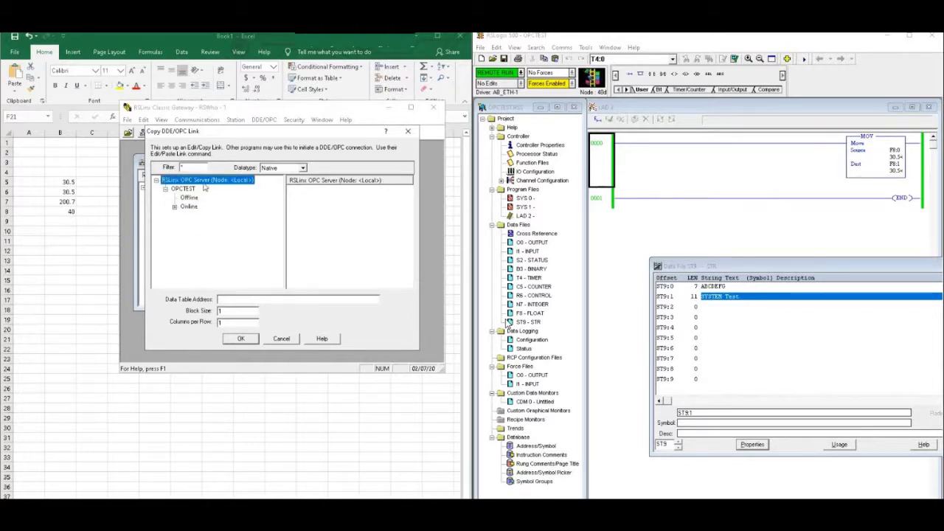
click(174, 207)
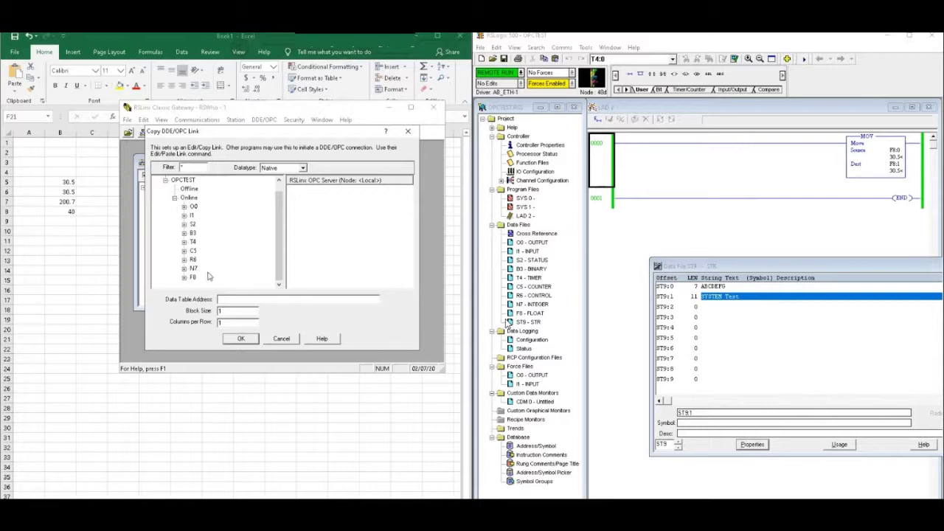
click(188, 189)
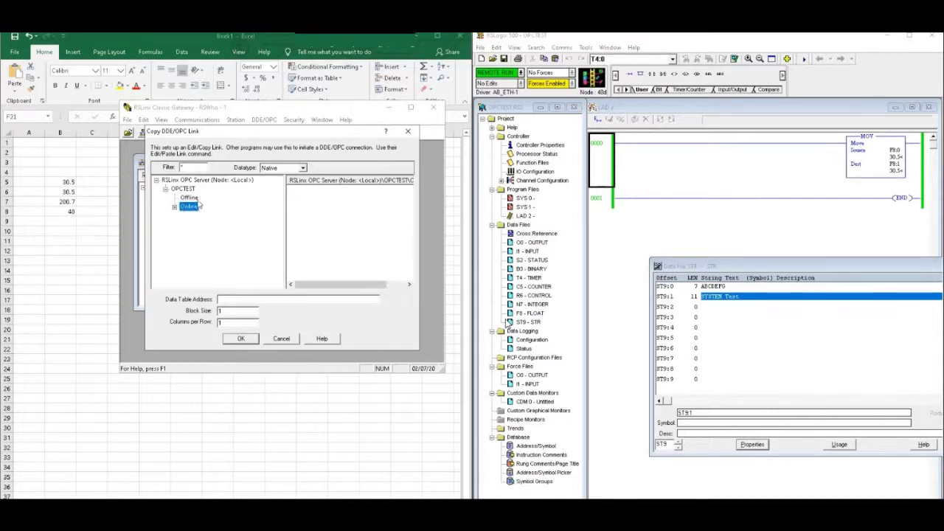
click(284, 340)
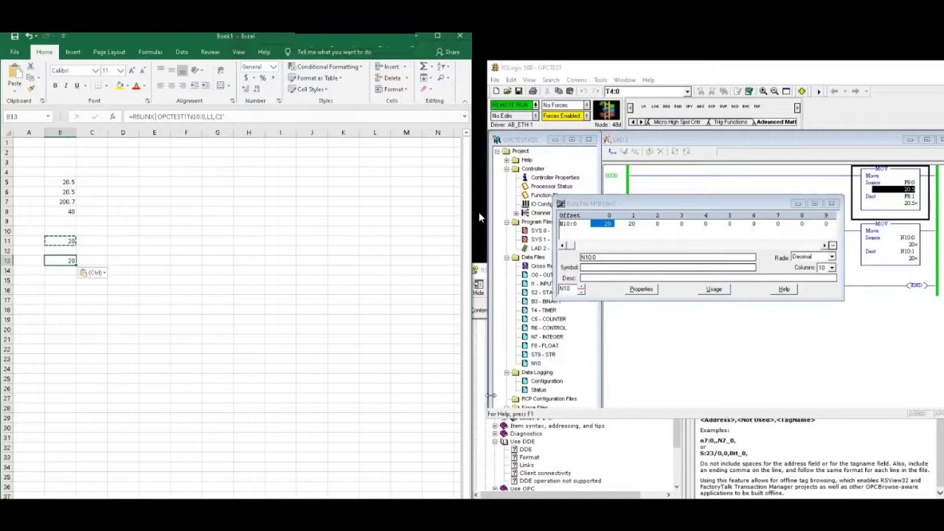
Step: Change B13's RSLINX link formula from N10:0 to ST9:0 so it shows ABCDEFG
double_click(544, 354)
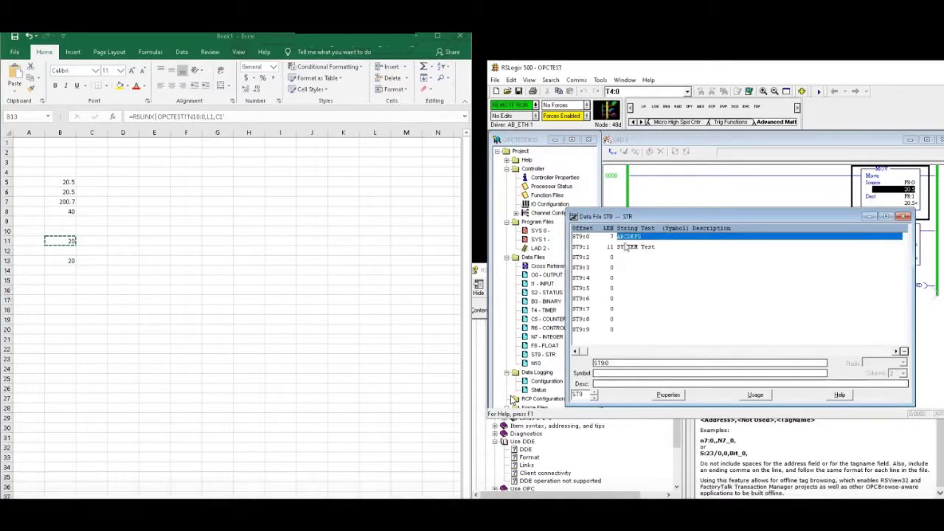
double_click(62, 262)
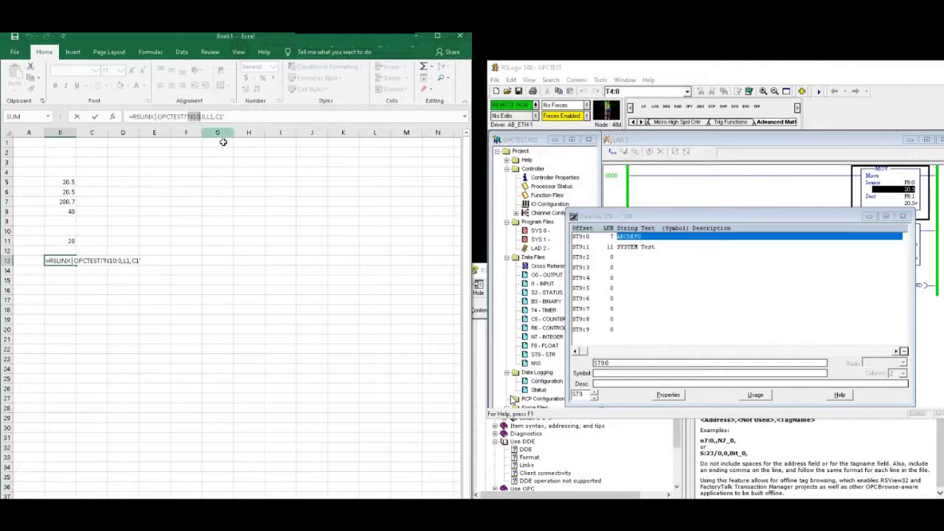
text(S)
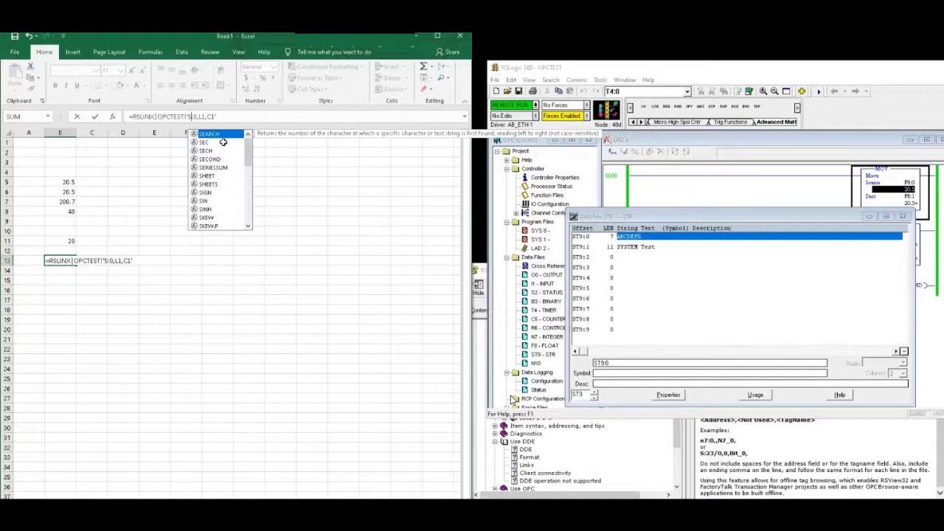
text(T9)
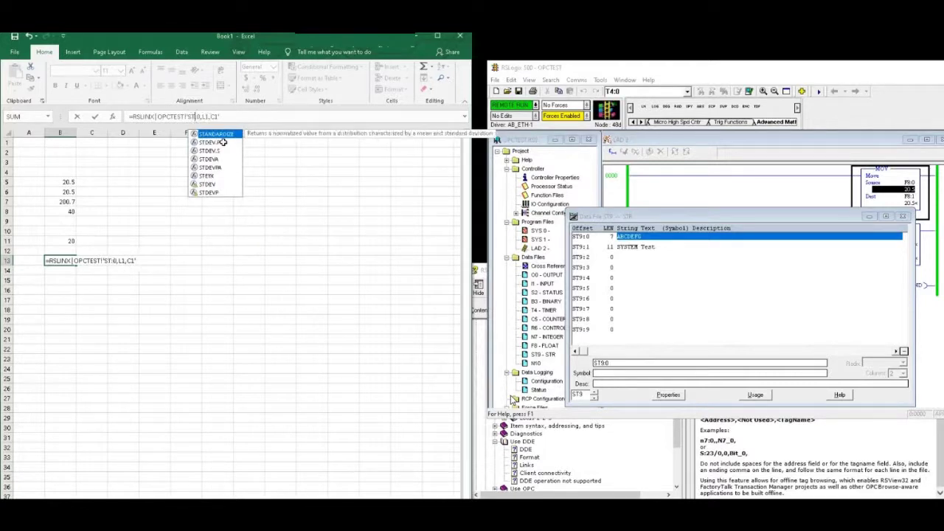
key(Delete)
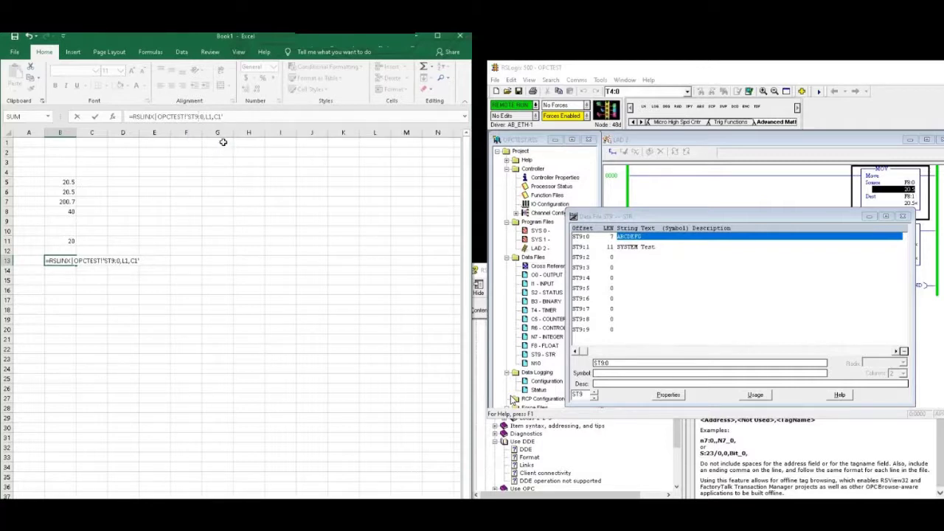
click(222, 202)
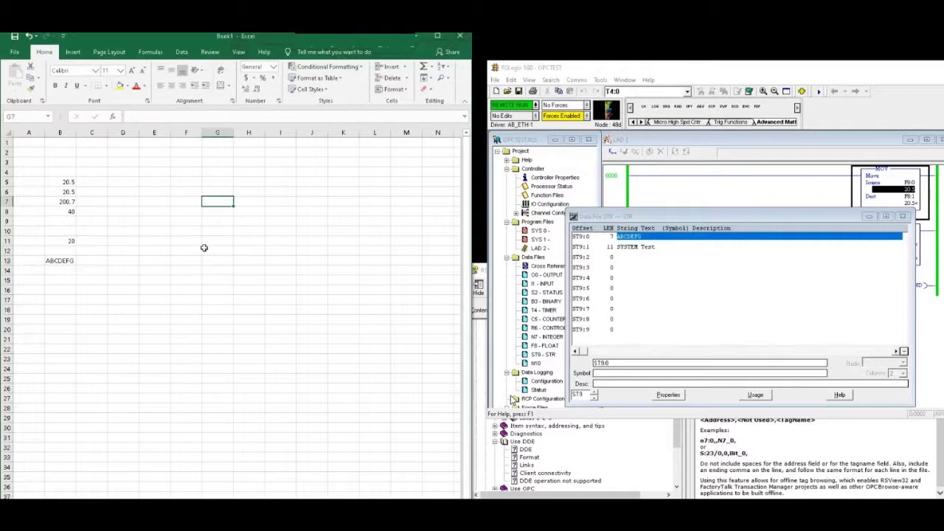
click(151, 279)
Step: Widen column B and paste the link formula into B14, pointing it at ST9:1
drag(95, 133, 139, 133)
double_click(88, 271)
key(ctrl+v)
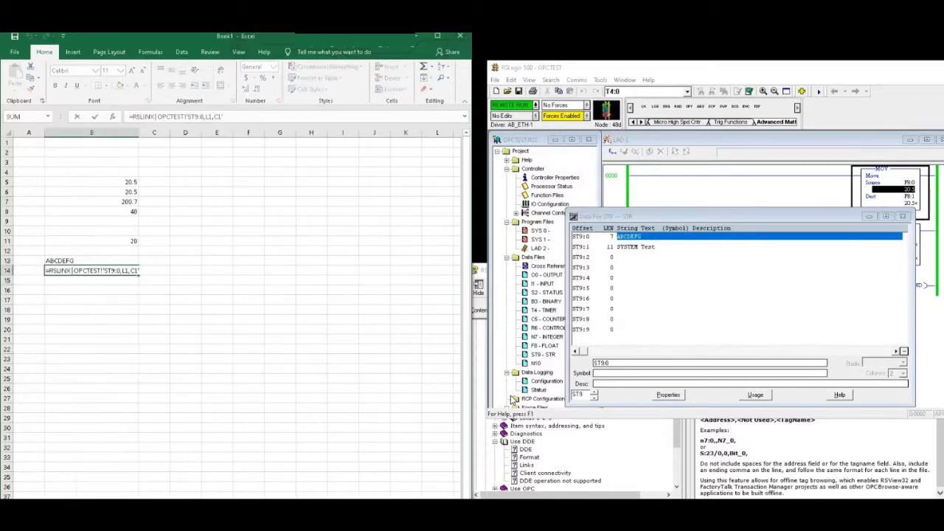
key(BackSpace)
text(1)
key(Return)
click(184, 258)
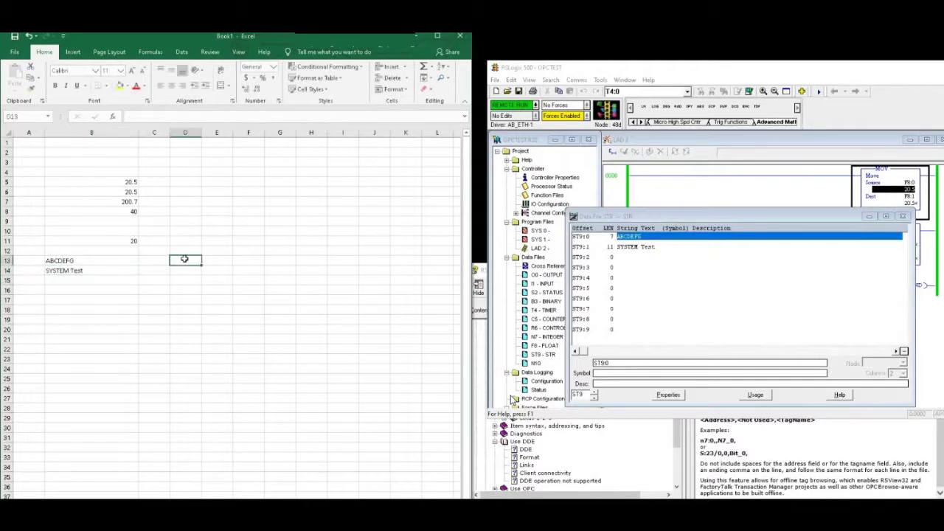
Step: In RSLogix 500, append Hello to ST9:1 so it reads SYSTEM Test Hello
click(651, 247)
click(651, 247)
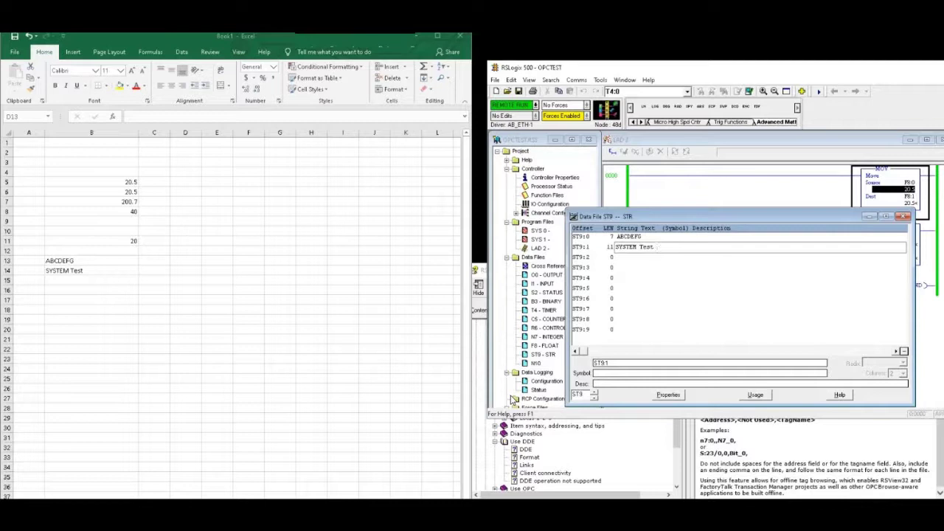
text(Hello)
key(Return)
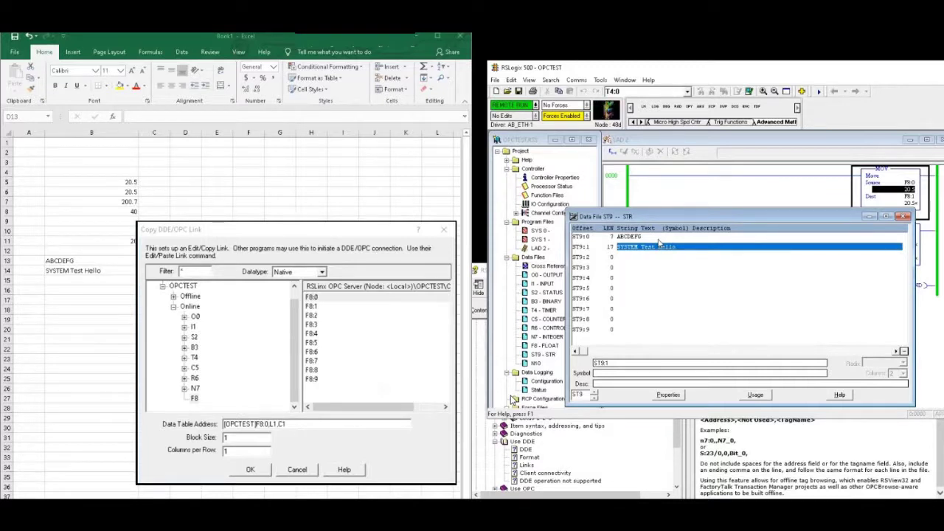
Step: Close the link dialog and clear the ST9:1 string text, committing it empty
key(Return)
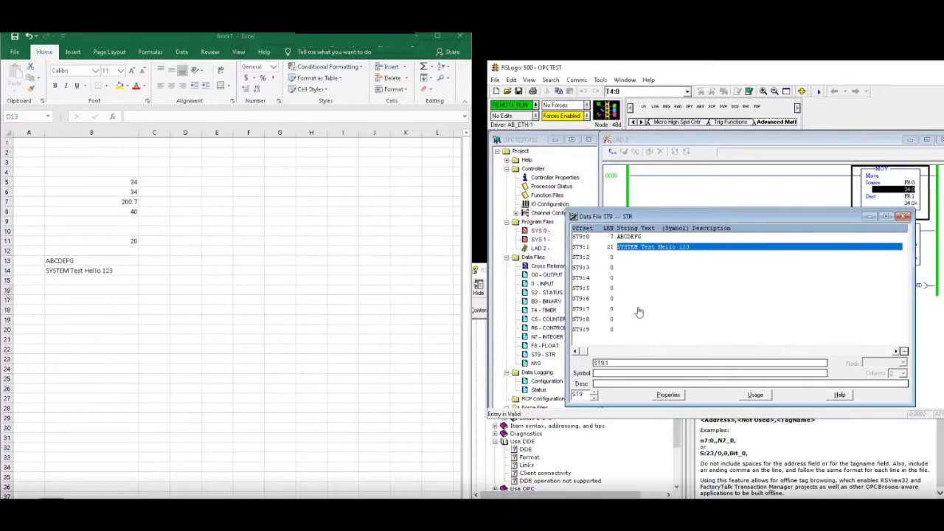
click(648, 237)
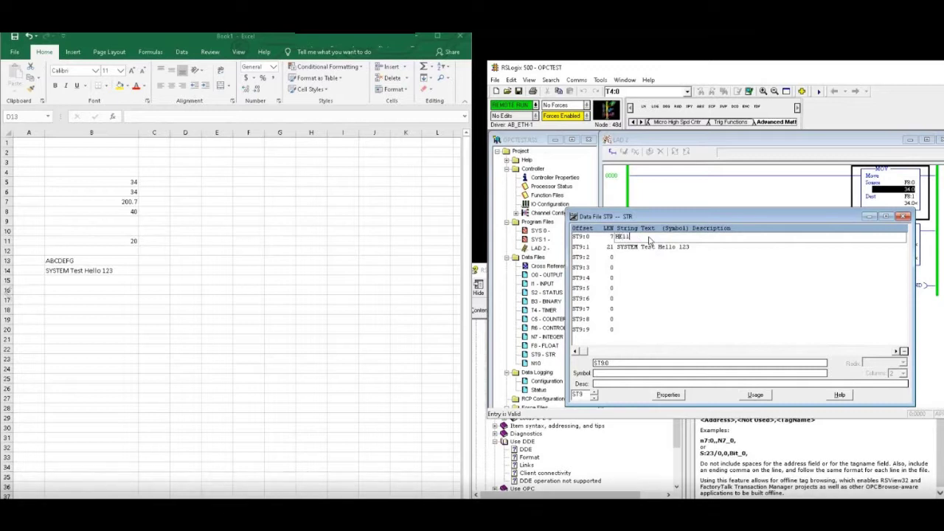
key(Down)
key(Up)
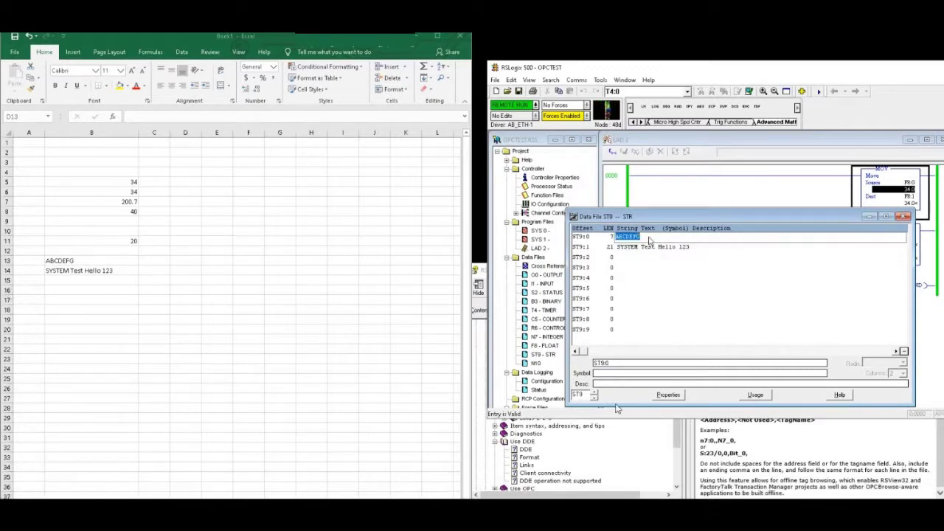
text(HELL)
key(BackSpace)
key(BackSpace)
key(BackSpace)
text(ell)
click(641, 251)
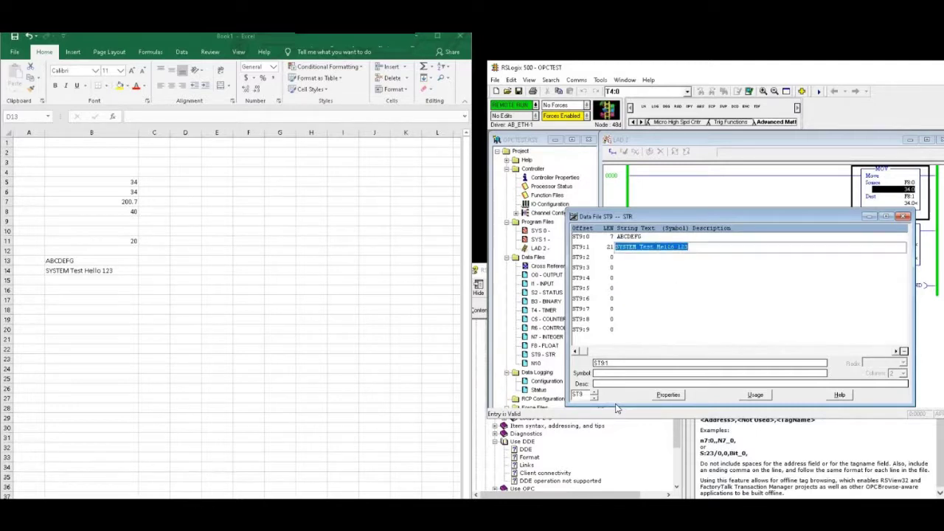
key(Delete)
key(Return)
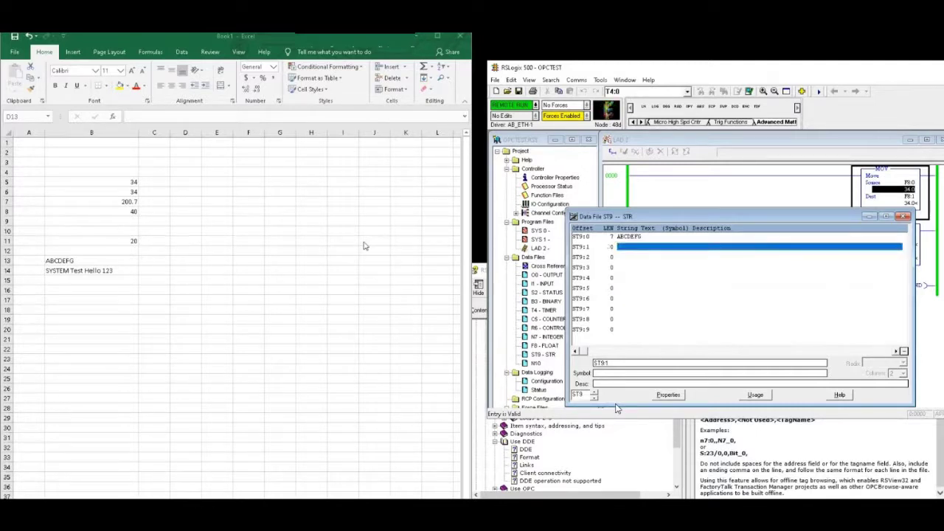
Step: Enter Hello World into ST9:0 and PLC OPC Test into ST9:1
key(Up)
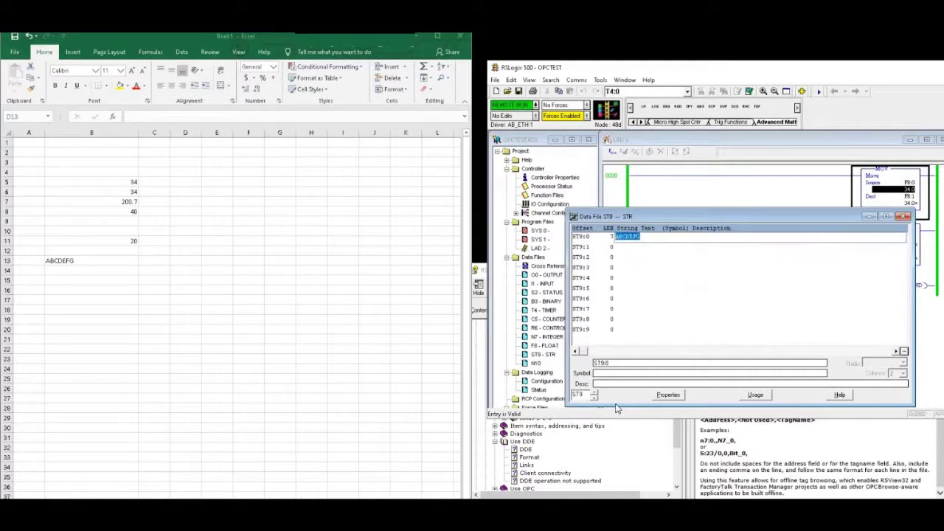
text(Hello W)
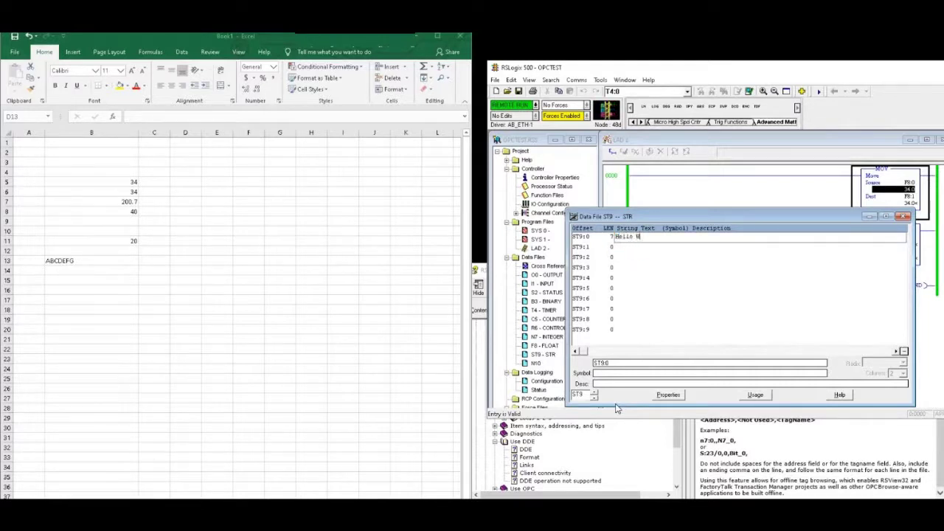
text(orld)
key(Return)
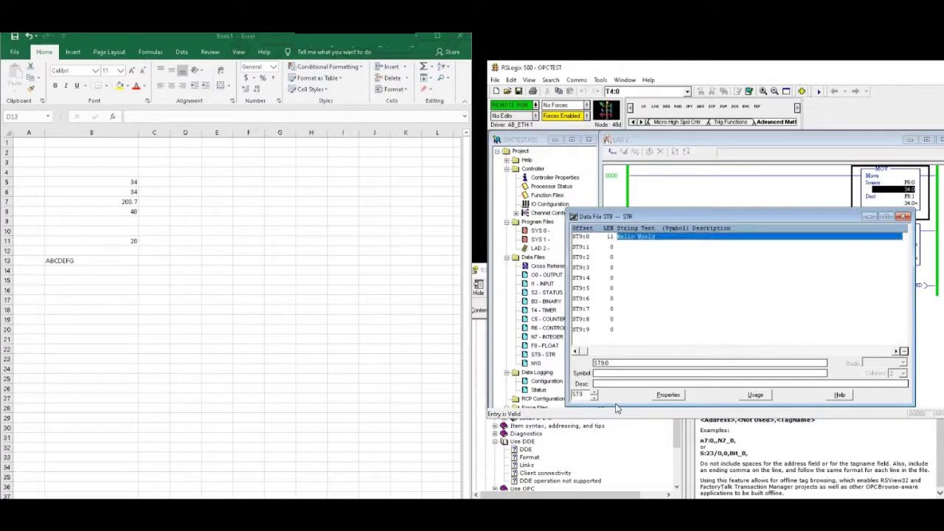
text(PLC O)
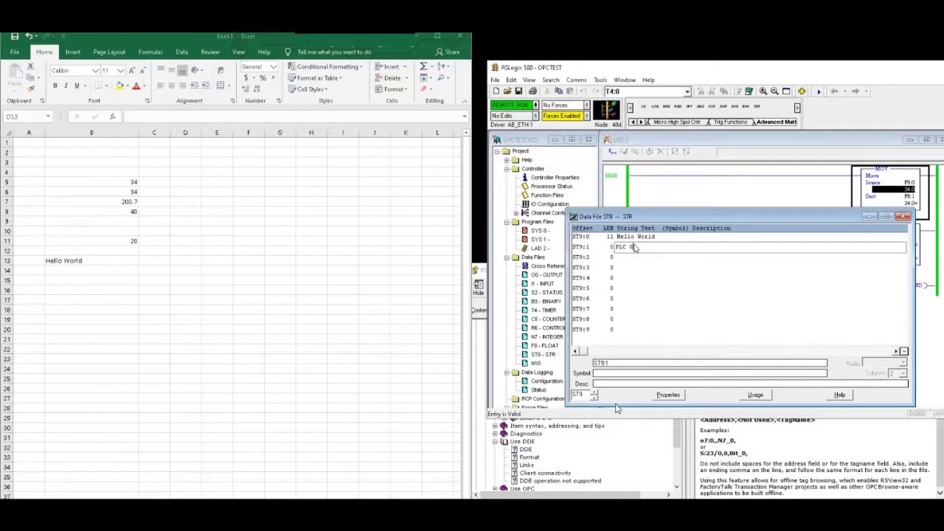
text(PC Test)
key(Return)
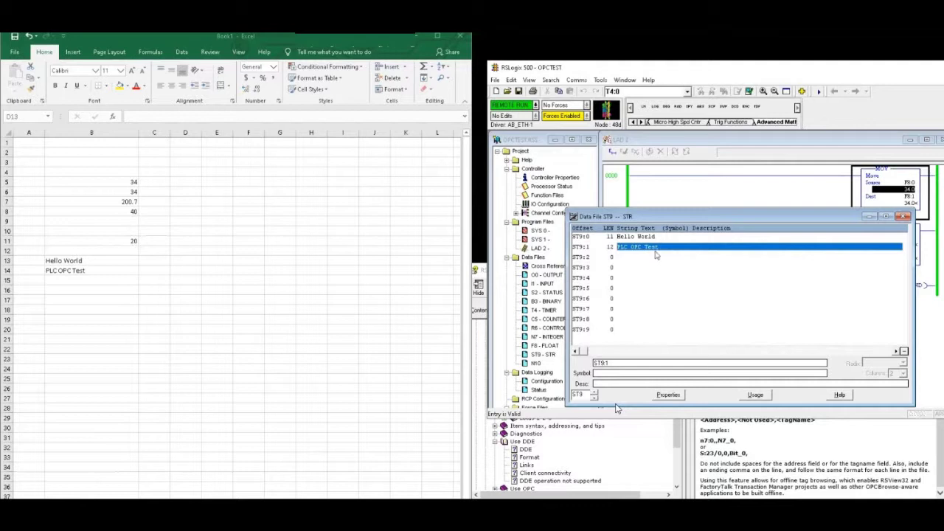
Step: Inspect the link formulas in B13 and B14 without changing them
double_click(111, 264)
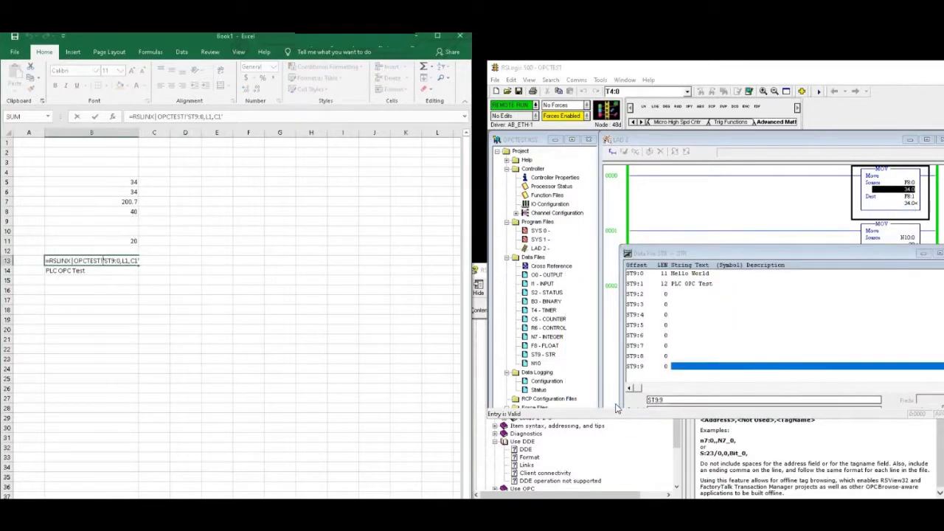
drag(187, 117, 204, 117)
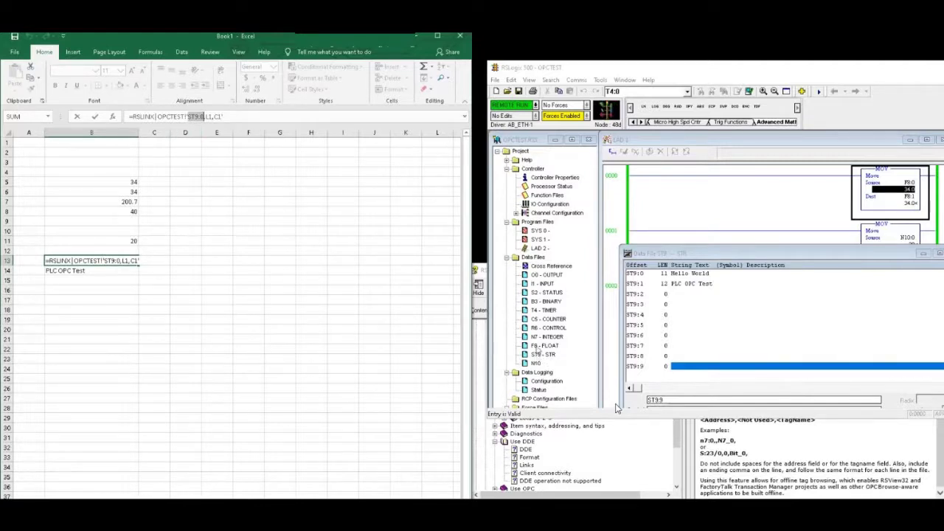
click(258, 294)
double_click(91, 272)
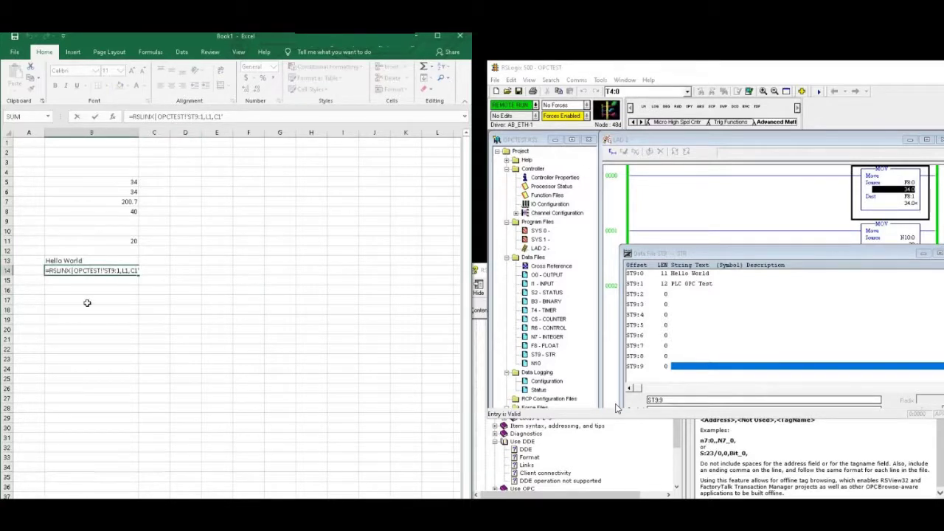
click(88, 298)
Step: Fill B14's string link down to B16 and change B16's address to ST9:3
click(120, 274)
drag(138, 276, 138, 294)
click(104, 279)
double_click(104, 279)
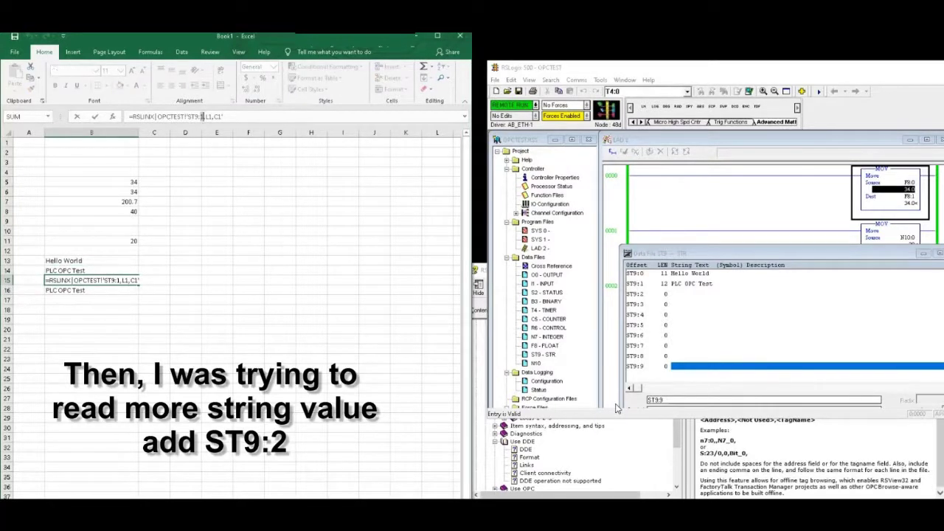
click(198, 184)
double_click(91, 290)
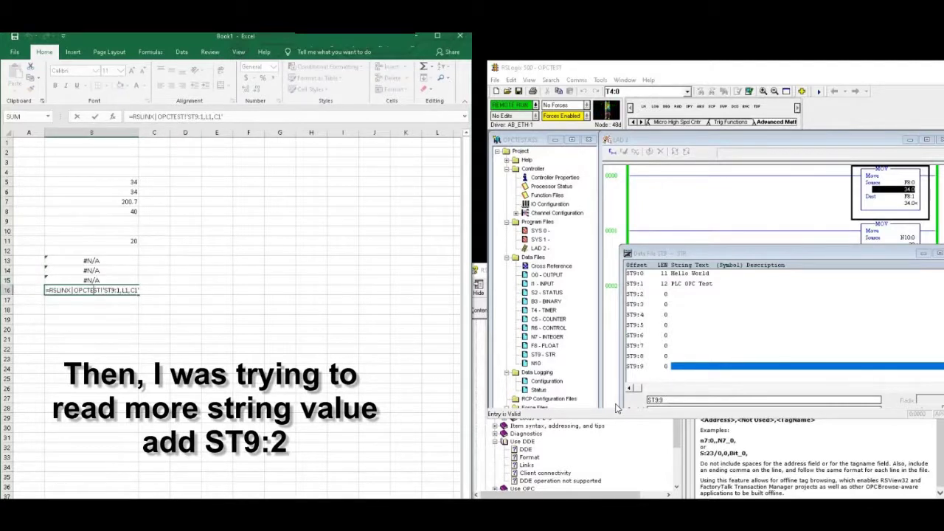
key(BackSpace)
text(3)
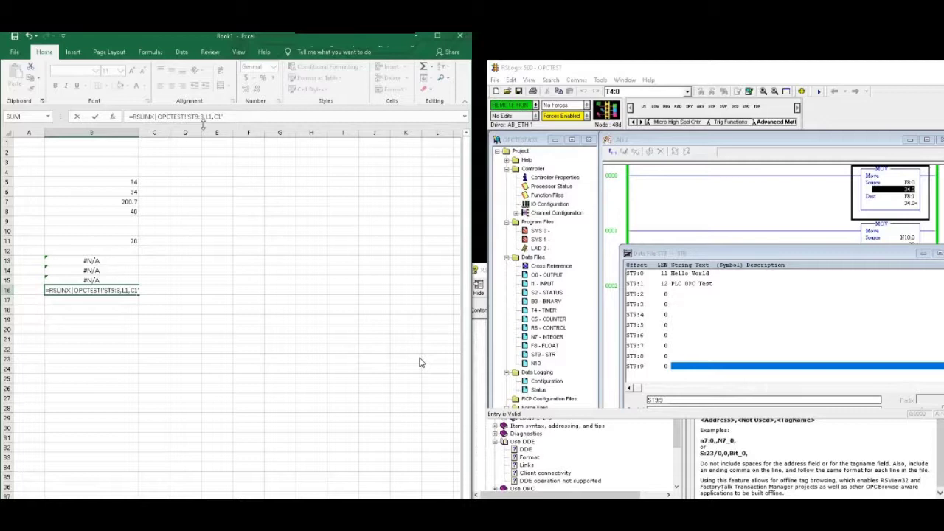
Step: Back out the failing edits and paste B14's link into B15, retargeted to ST9:2
key(Return)
click(217, 310)
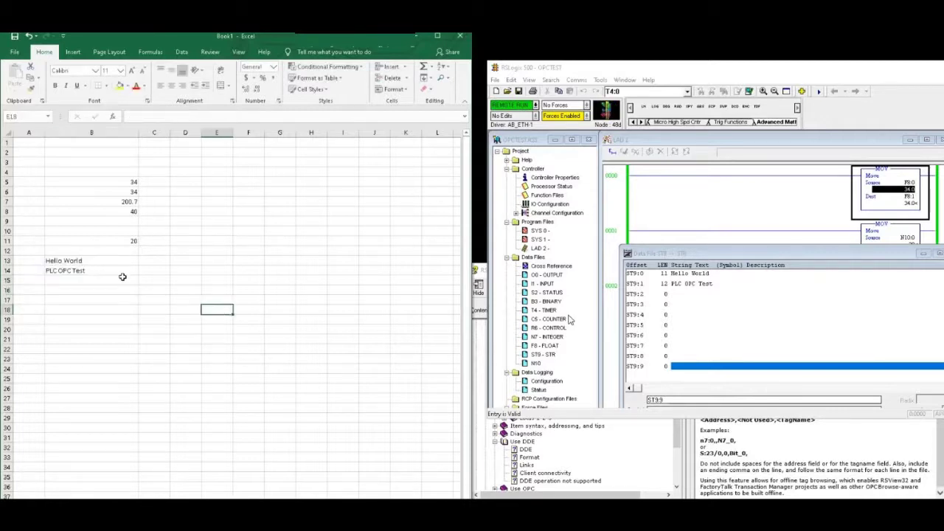
click(118, 272)
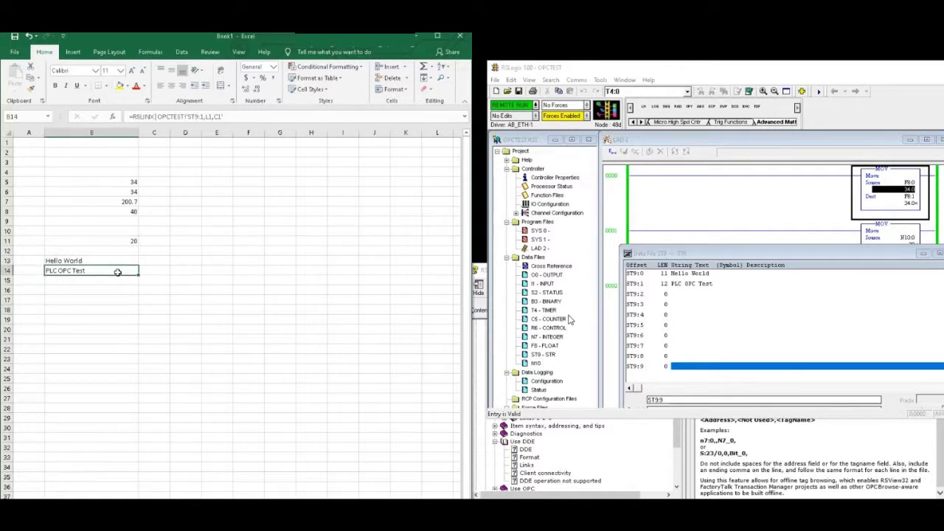
key(ctrl+c)
click(106, 281)
key(ctrl+v)
click(201, 116)
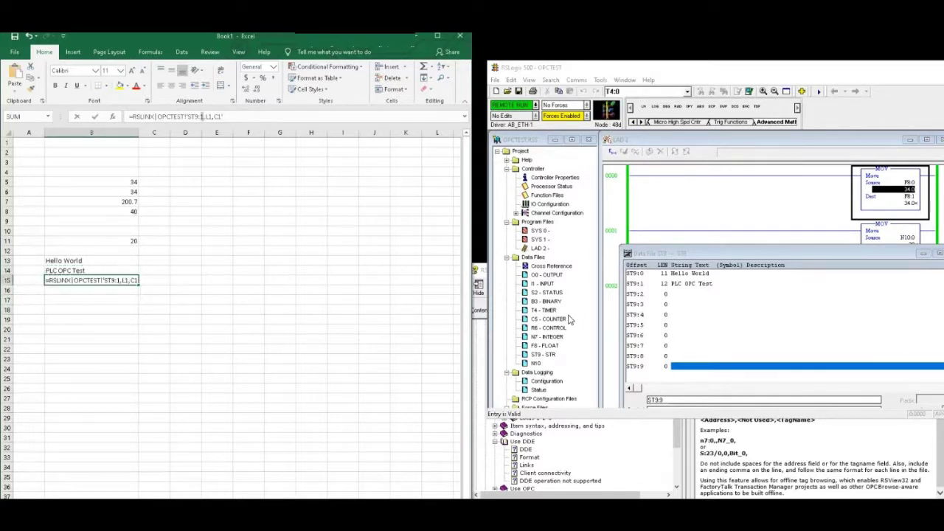
key(Return)
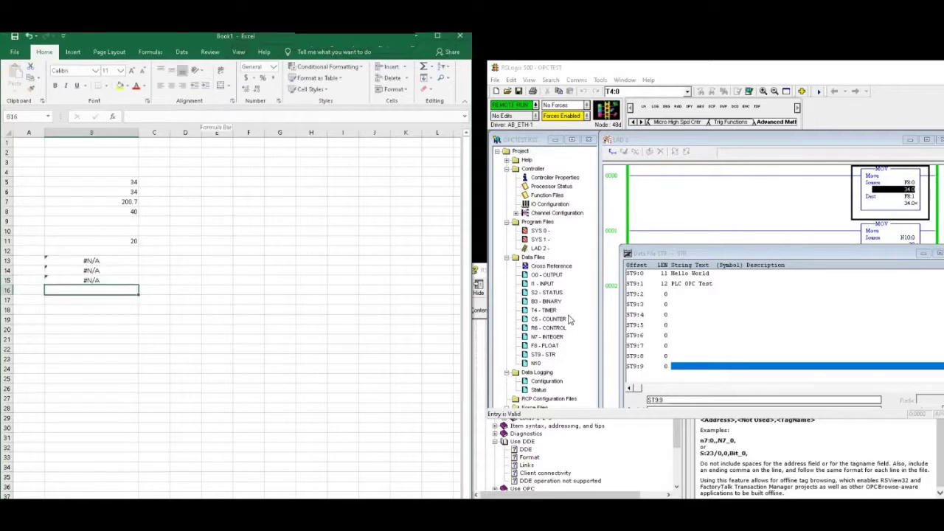
Step: Enter ABC into string ST9:2 in RSLogix 500
key(alt+Tab)
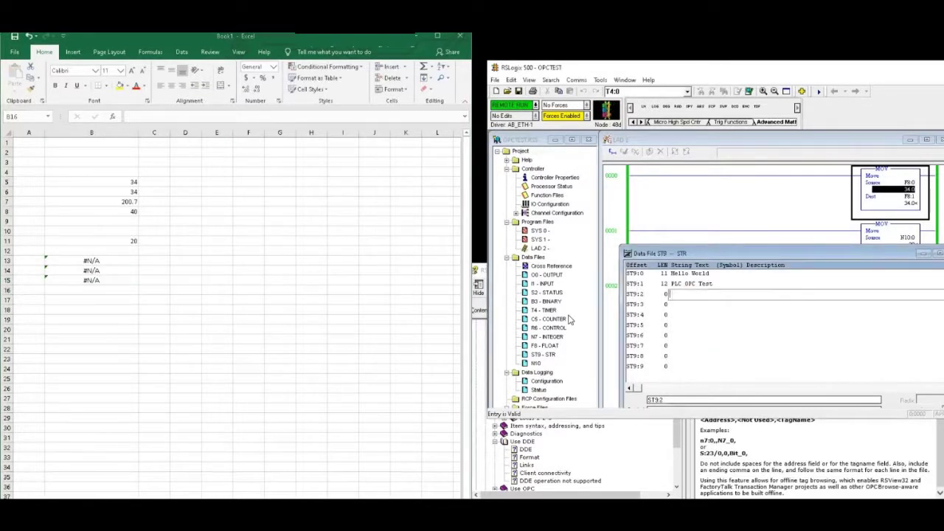
text(abc)
key(Return)
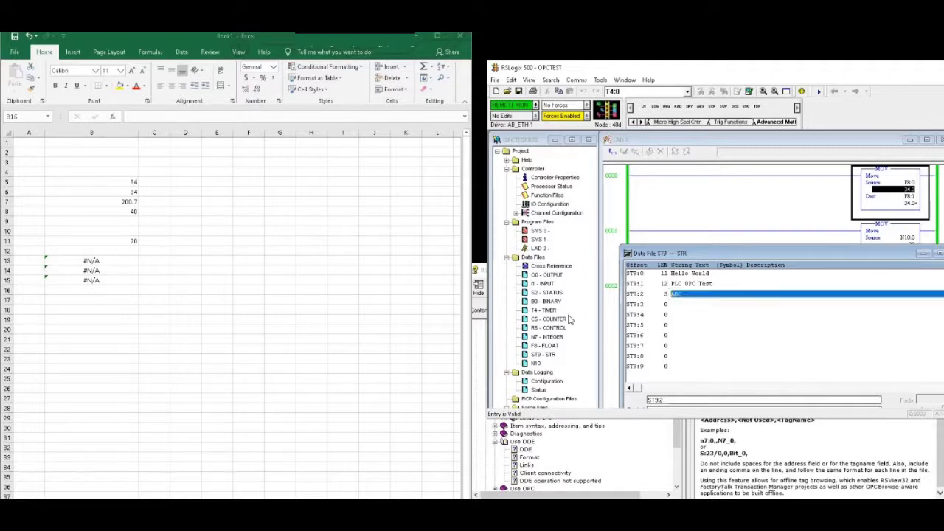
click(736, 315)
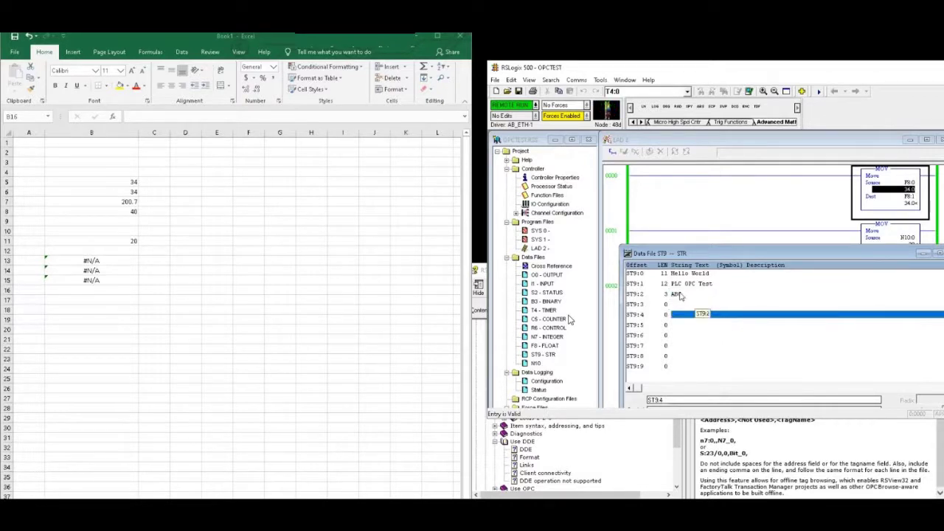
click(639, 295)
Step: Check the link formulas in B13 and B14
click(91, 269)
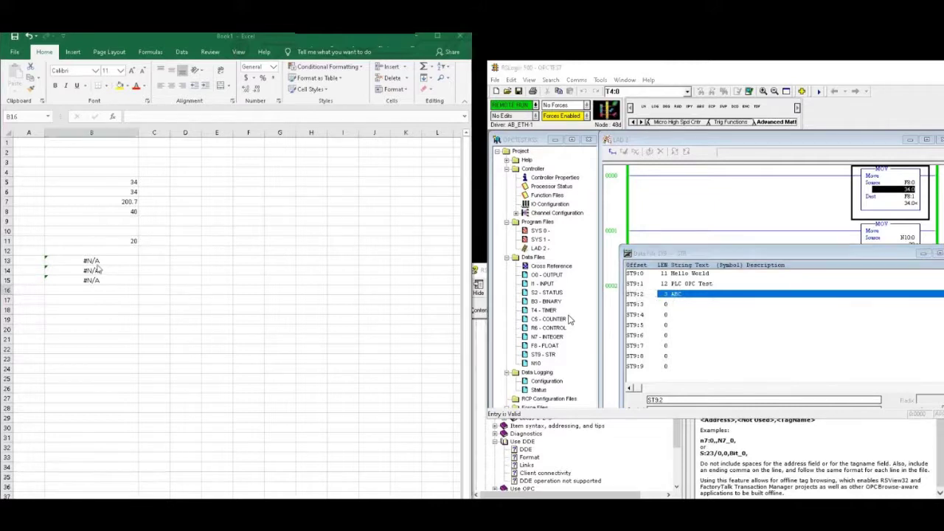
double_click(95, 269)
double_click(94, 260)
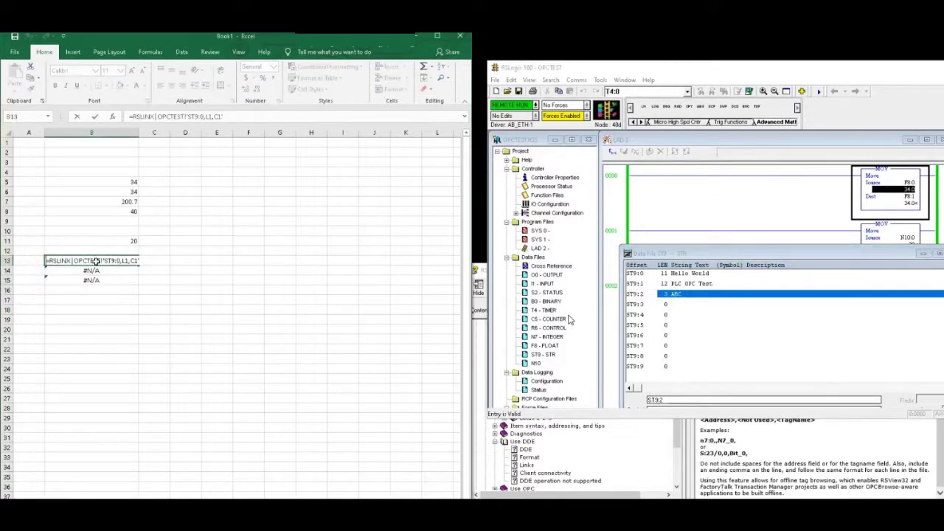
click(98, 288)
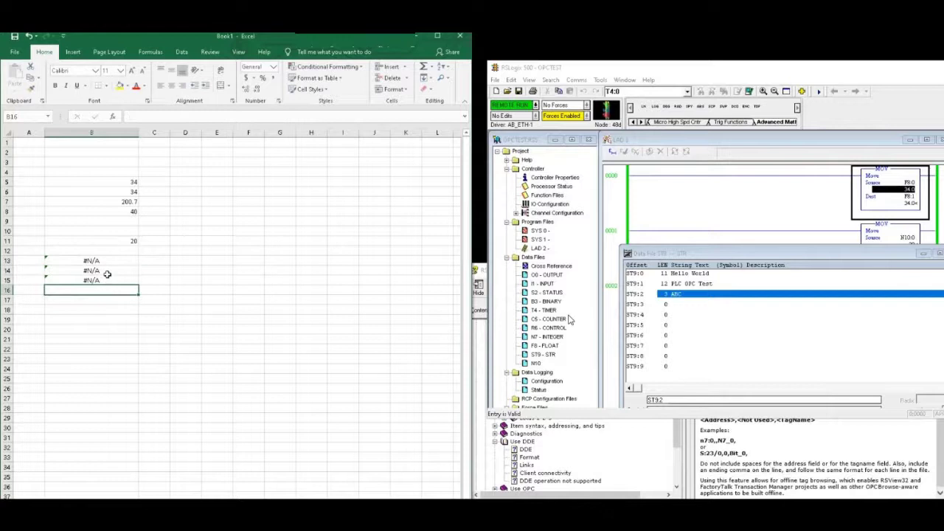
click(108, 275)
click(78, 282)
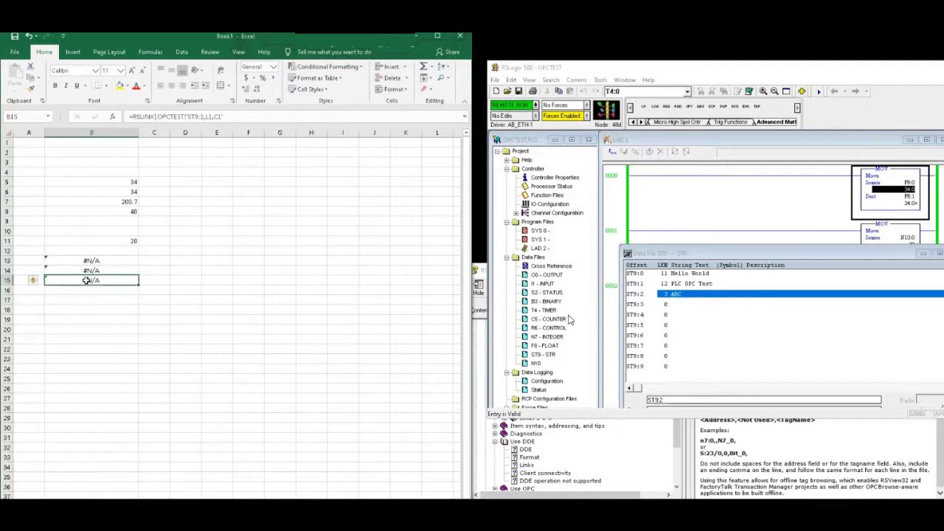
Step: Delete row 15 and its failing link, leaving Hello World and PLC OPC Test in B13 and B14
right_click(7, 281)
click(32, 360)
click(186, 320)
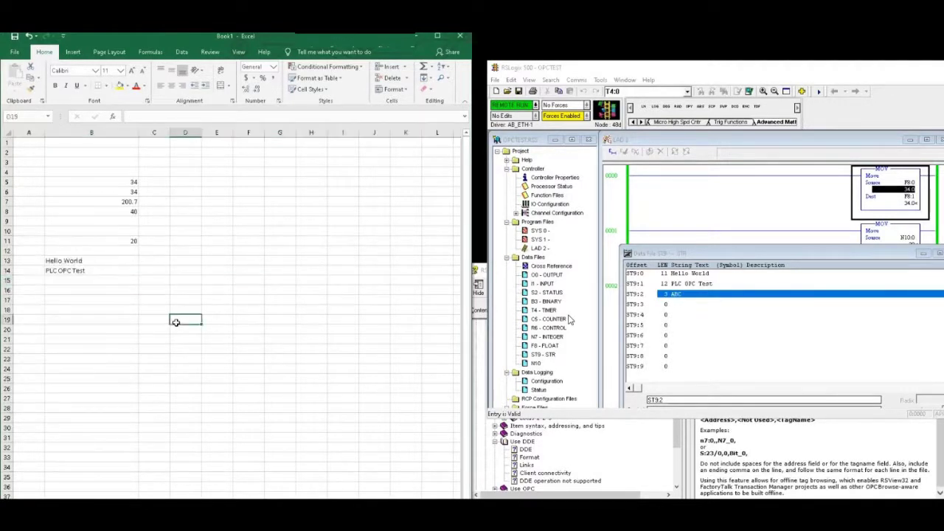
click(115, 260)
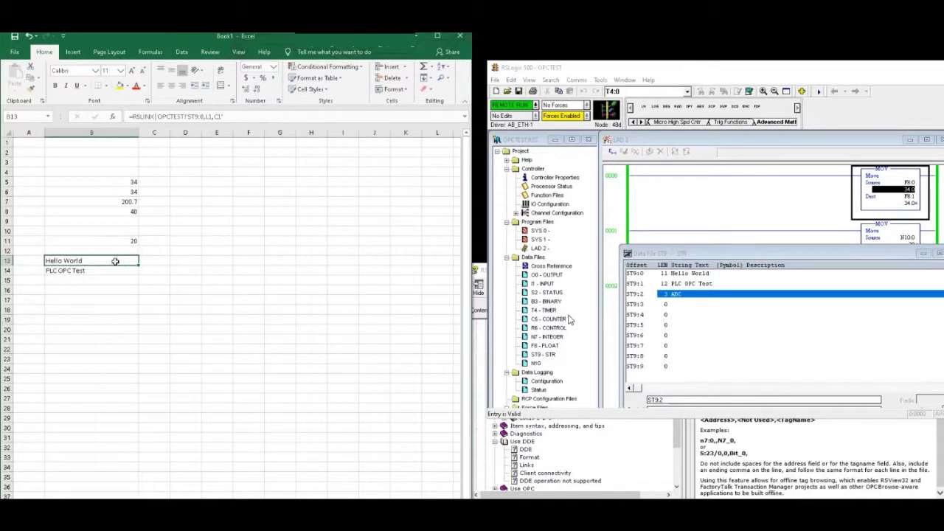
click(704, 252)
click(91, 270)
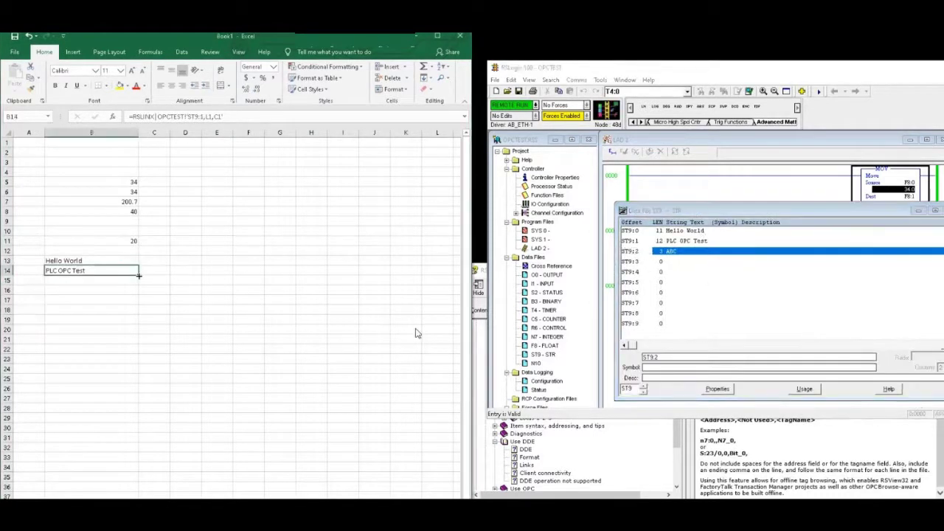